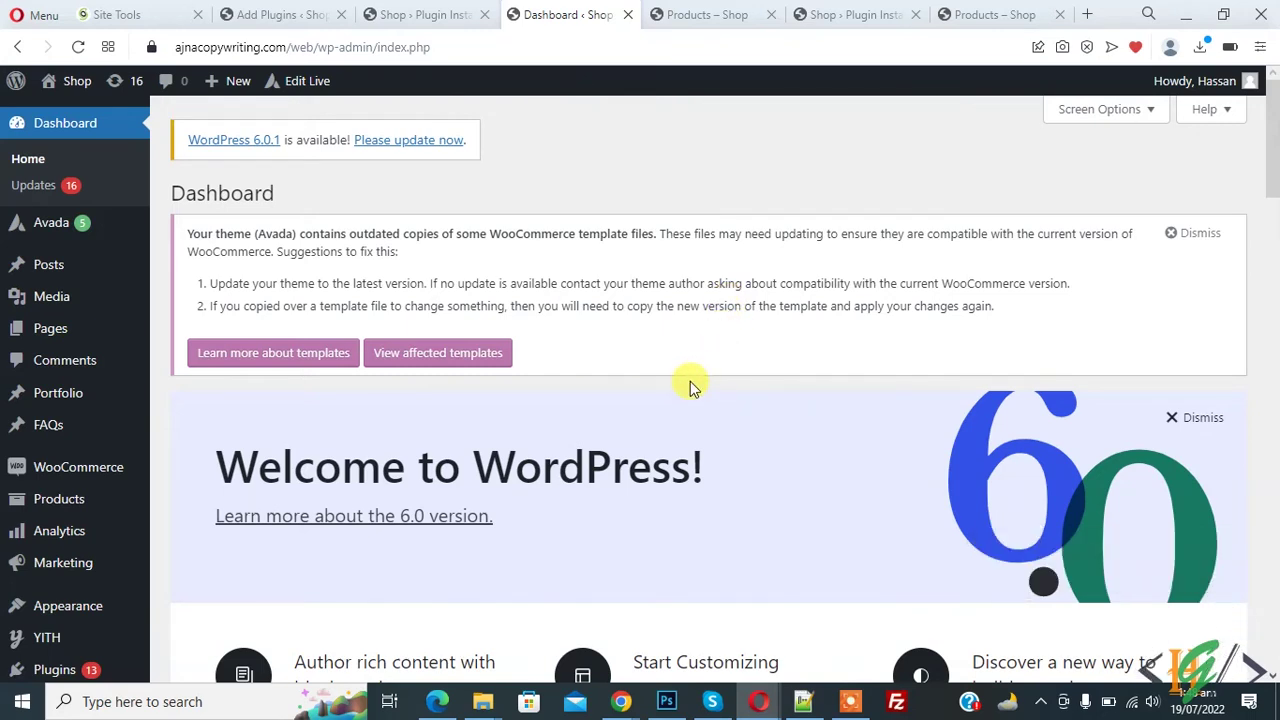
Scroll through the featured plugins on the Add Plugins page
scroll(390, 300, down, 2)
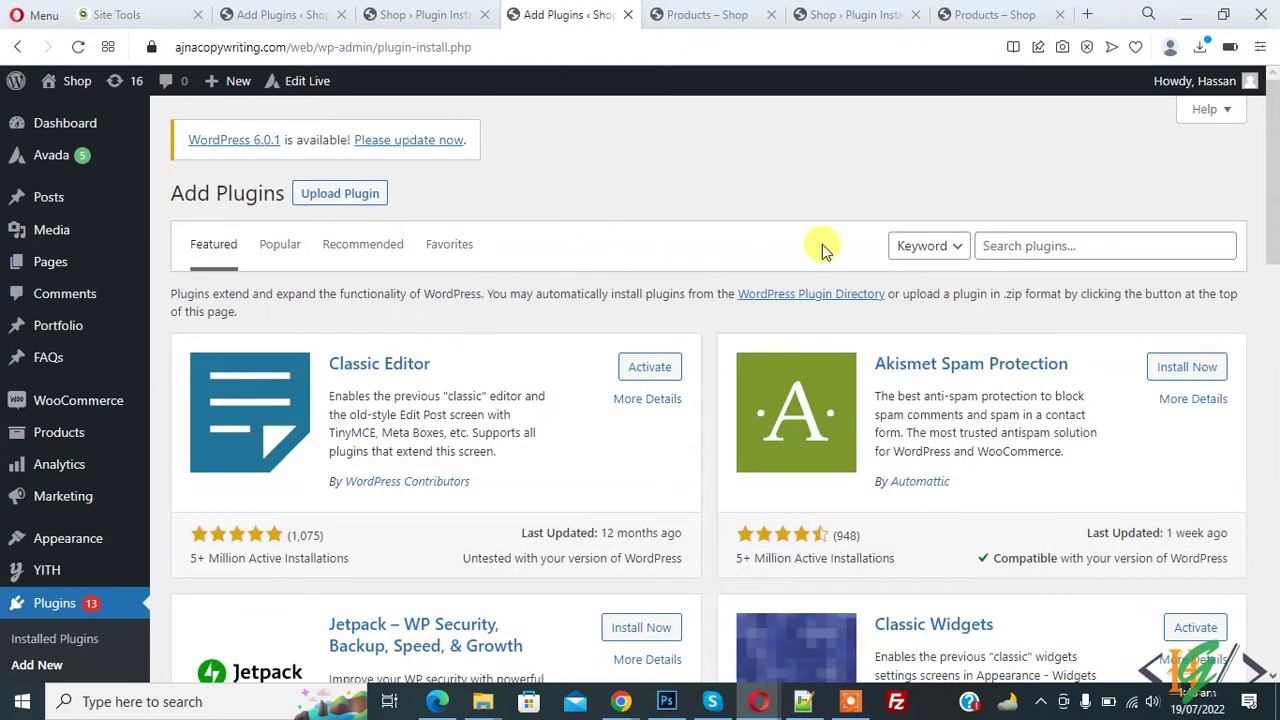
Search for 'YITH WooCommerce Brands Add-On' and install it
click(1005, 242)
text(YITH WooCommerce Brands Add-On)
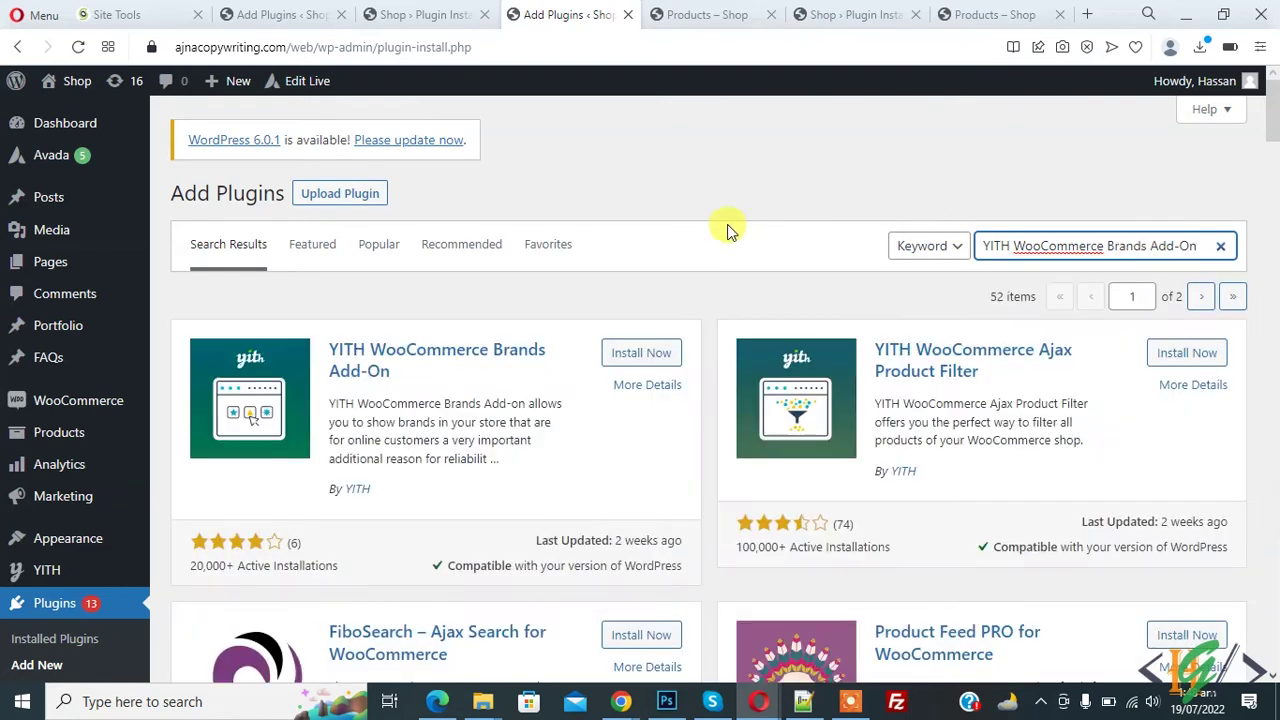
scroll(600, 245, down, 1)
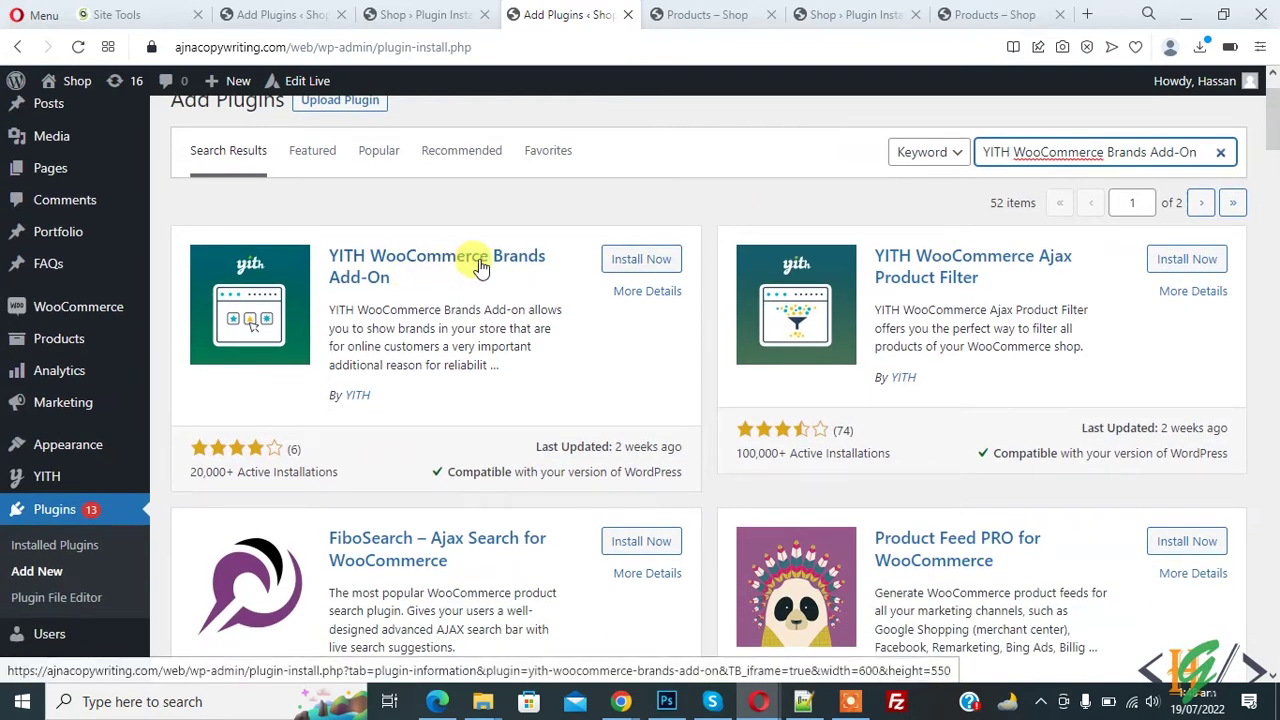
click(646, 262)
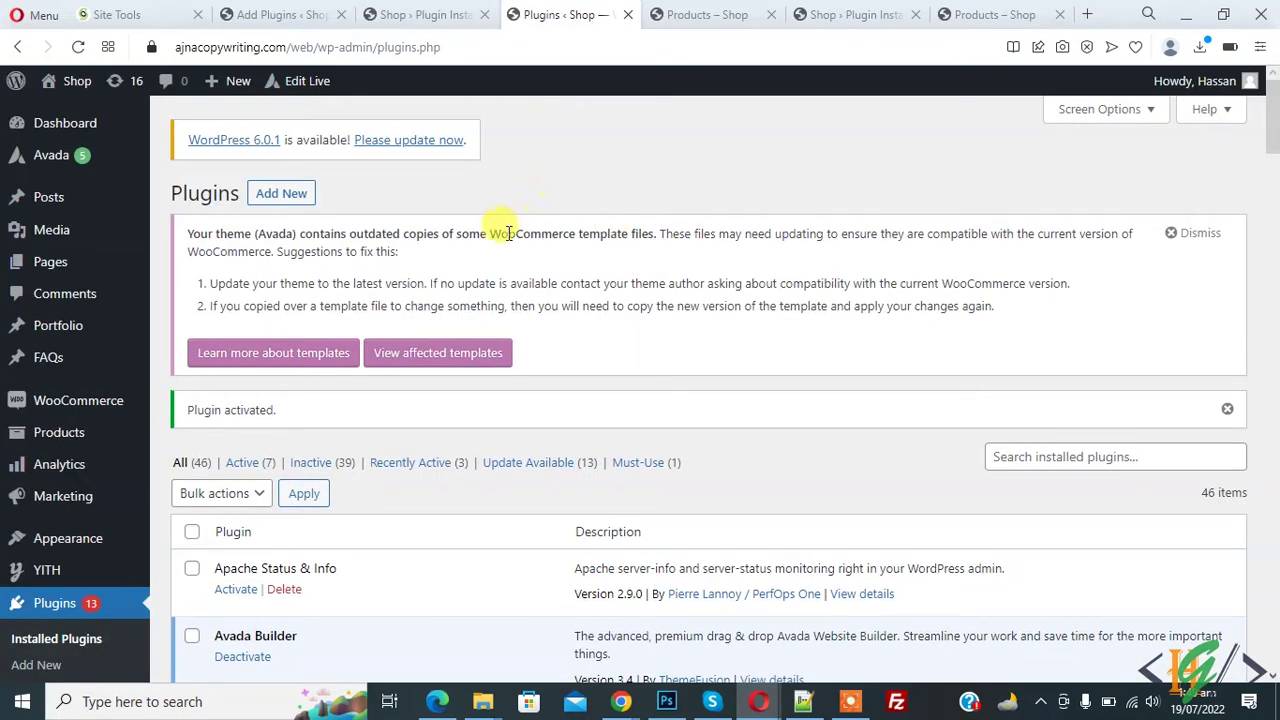
mouse_move(46, 476)
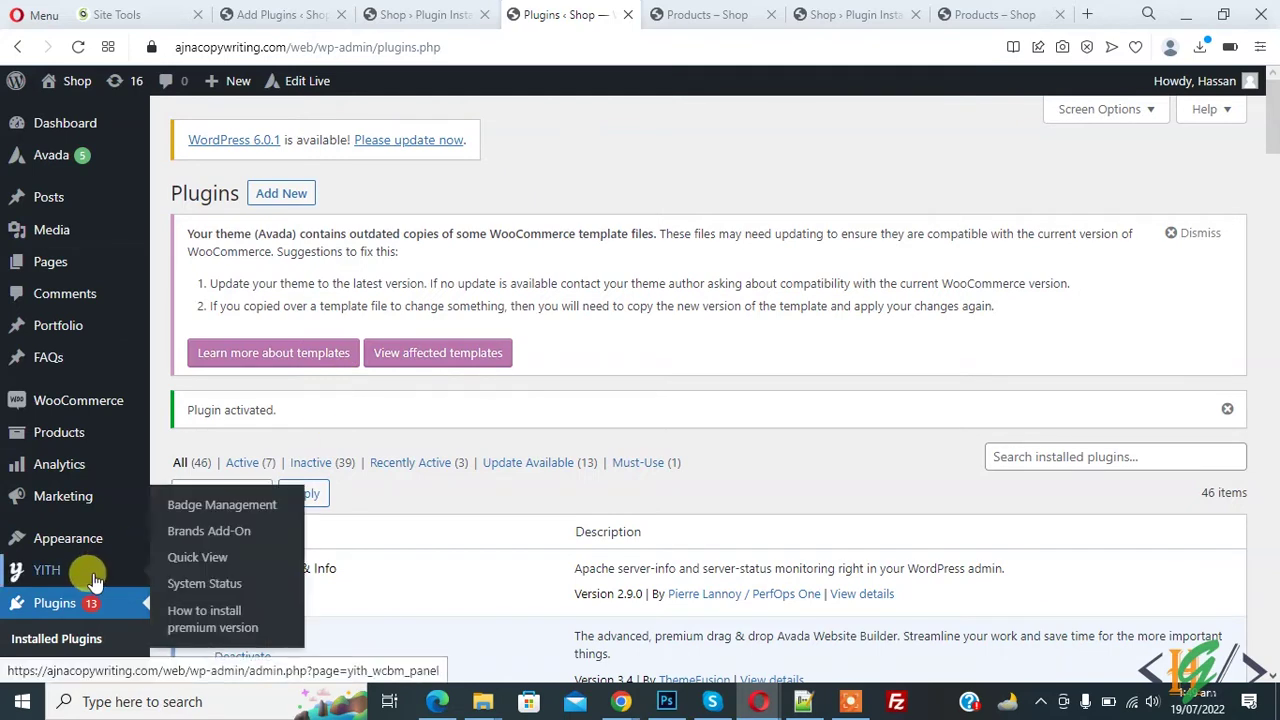
Open the Brands Add-On General Options and select the 'Brand:' label text
click(210, 540)
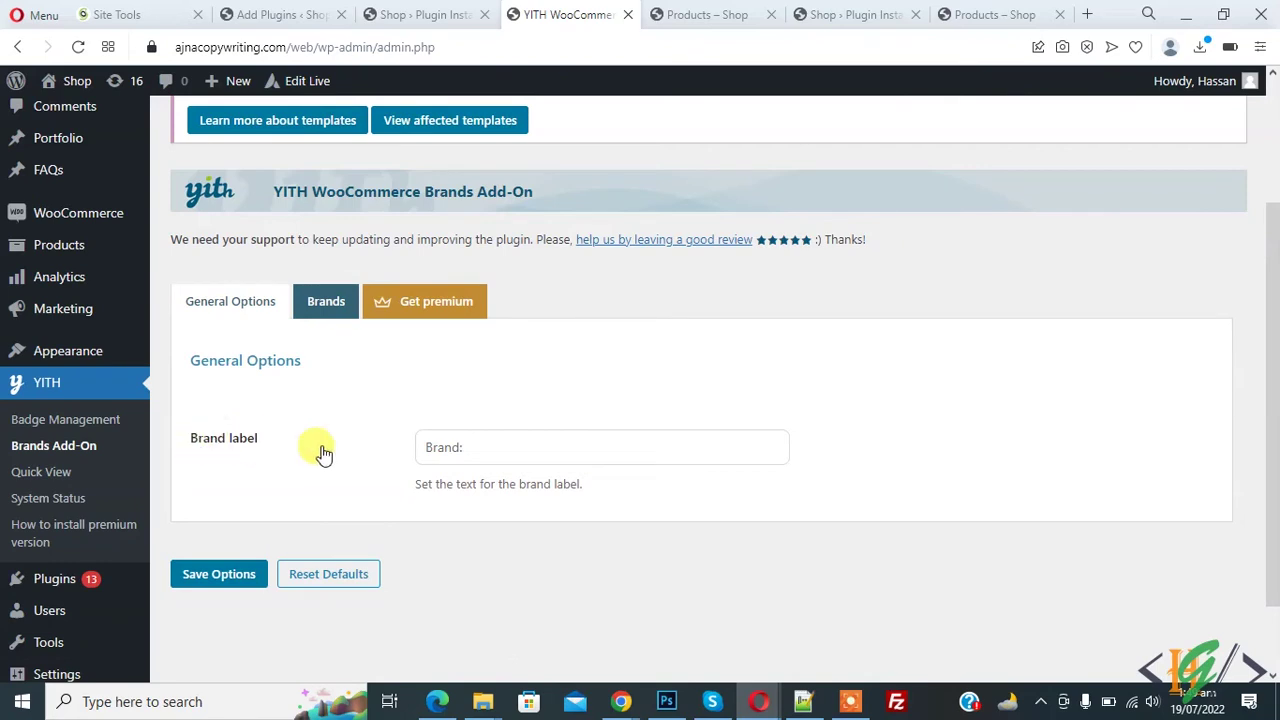
drag(471, 447, 410, 447)
click(230, 586)
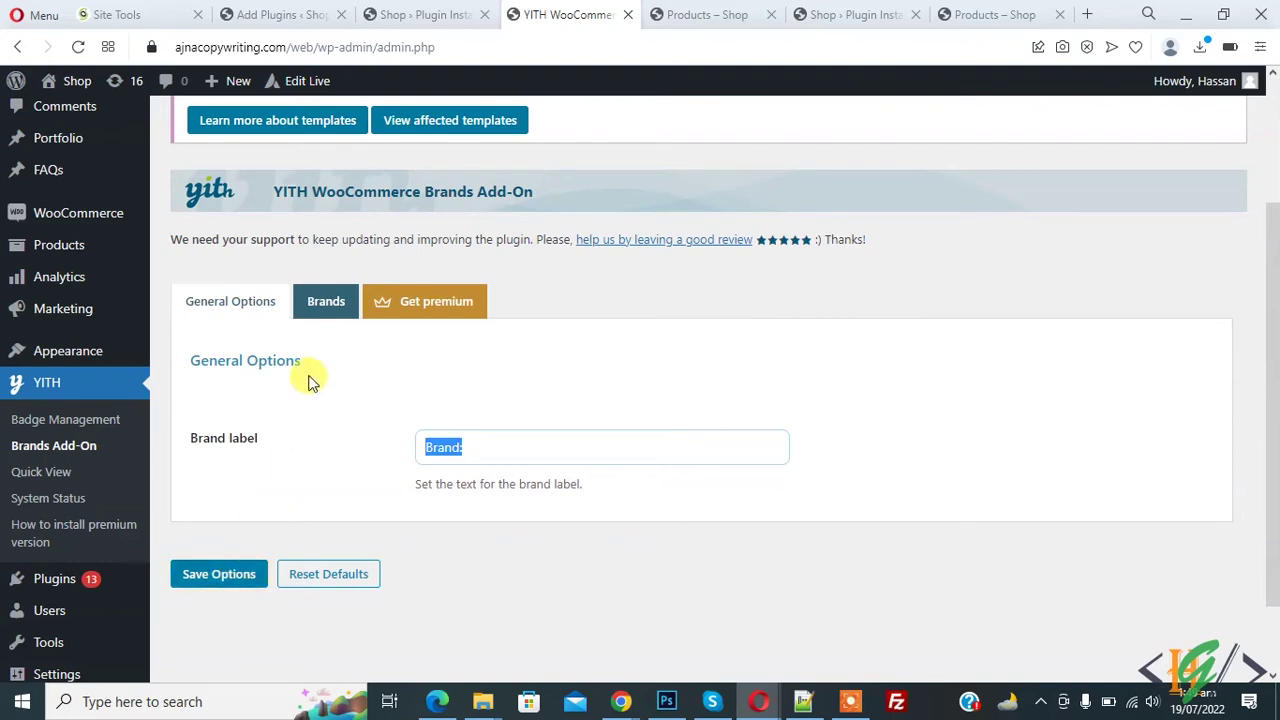
Fill a new brand form with name and slug Adidas, parent brand None
click(318, 314)
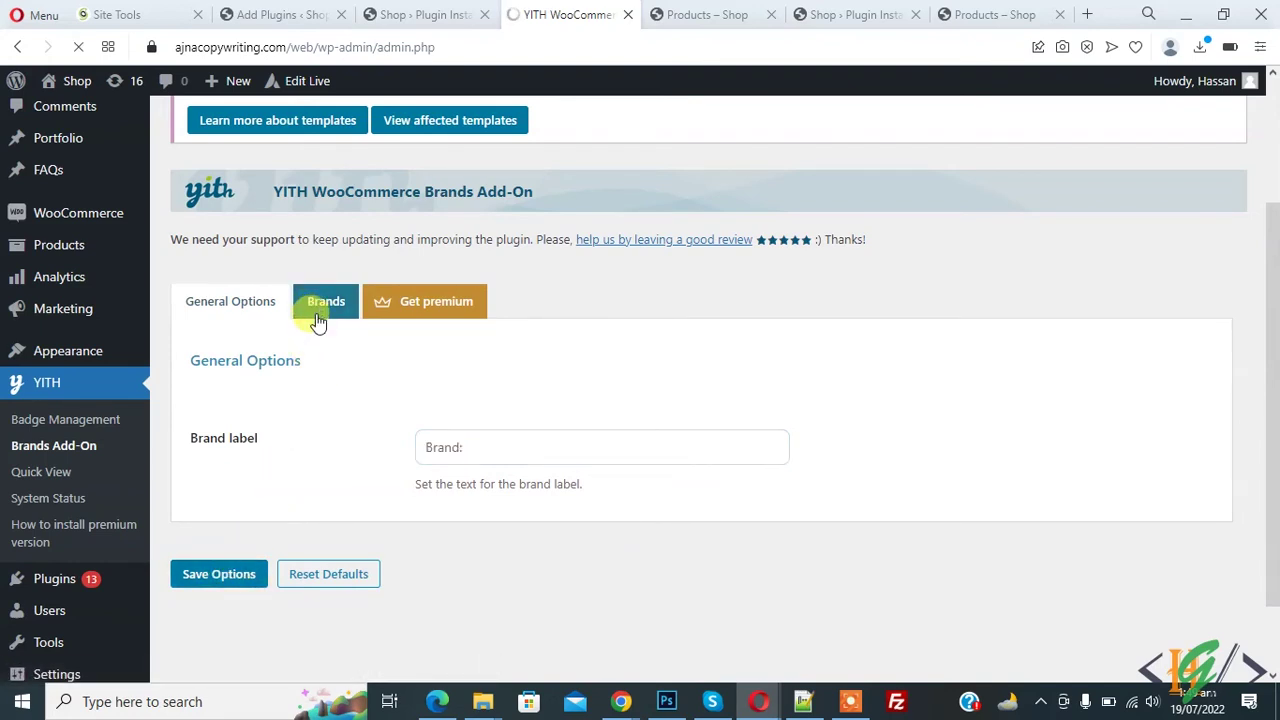
scroll(423, 257, down, 2)
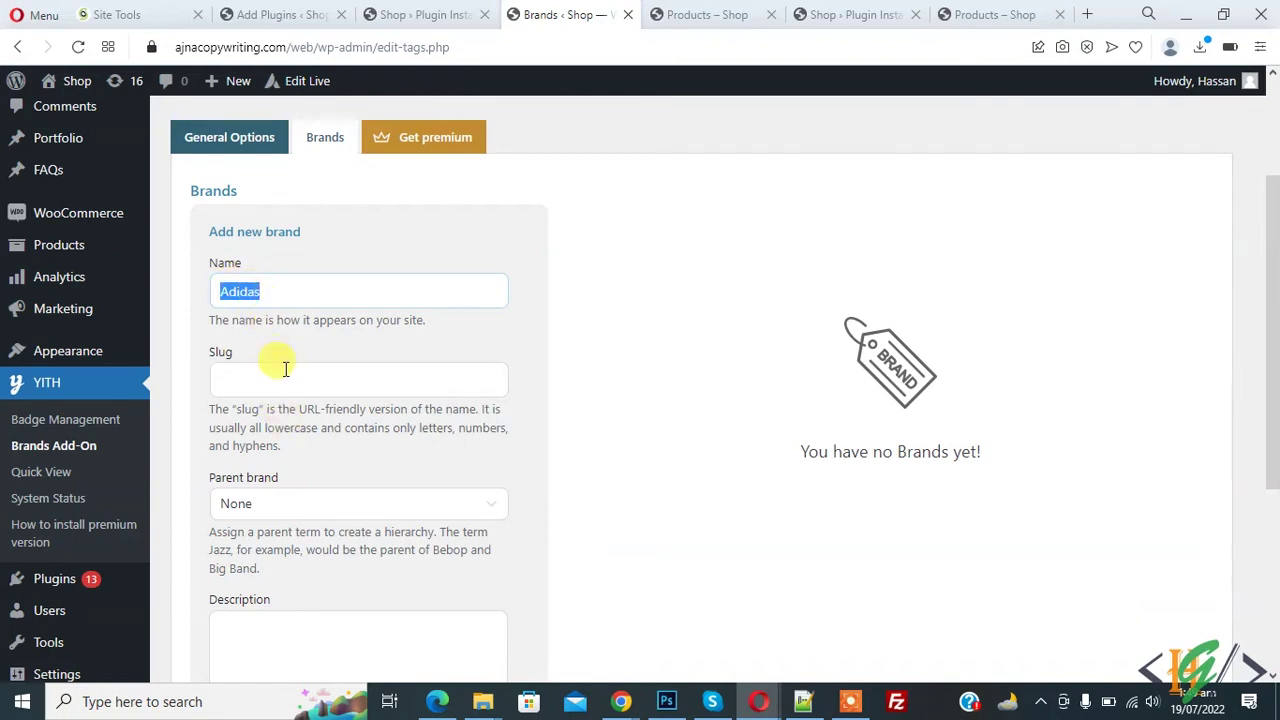
text(Adidas)
scroll(280, 380, down, 2)
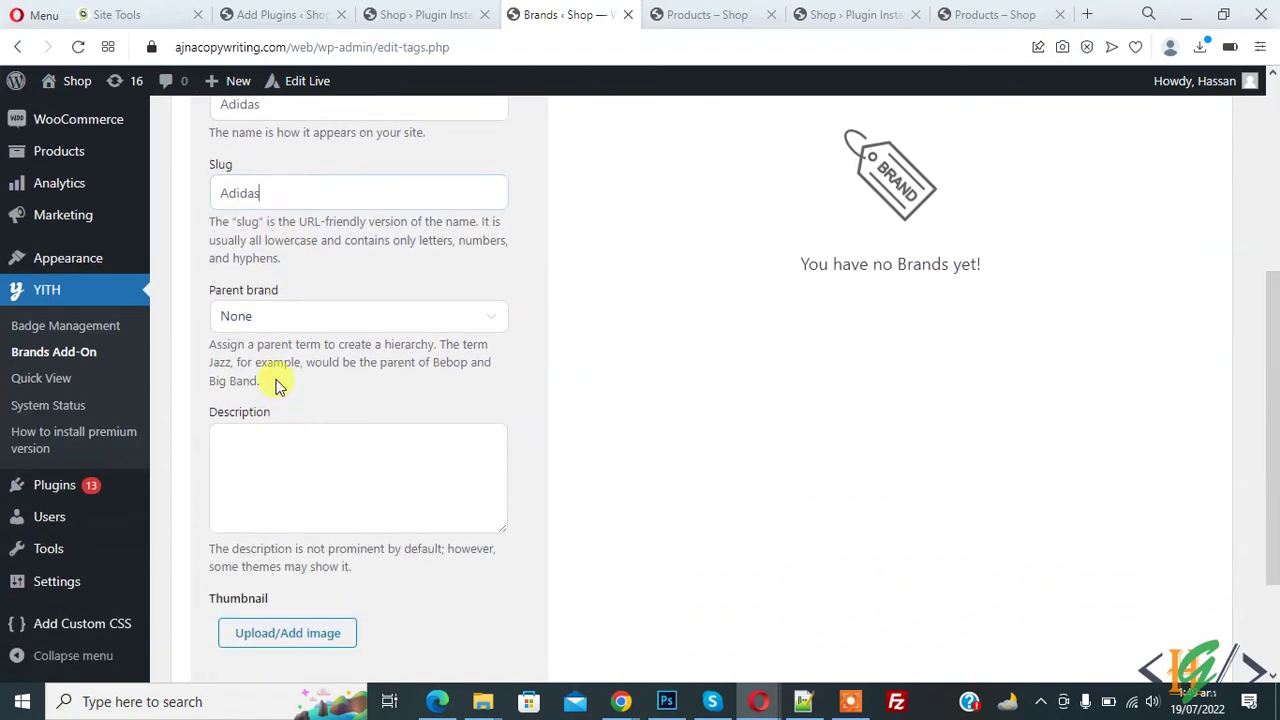
click(351, 325)
click(700, 376)
scroll(601, 385, down, 1)
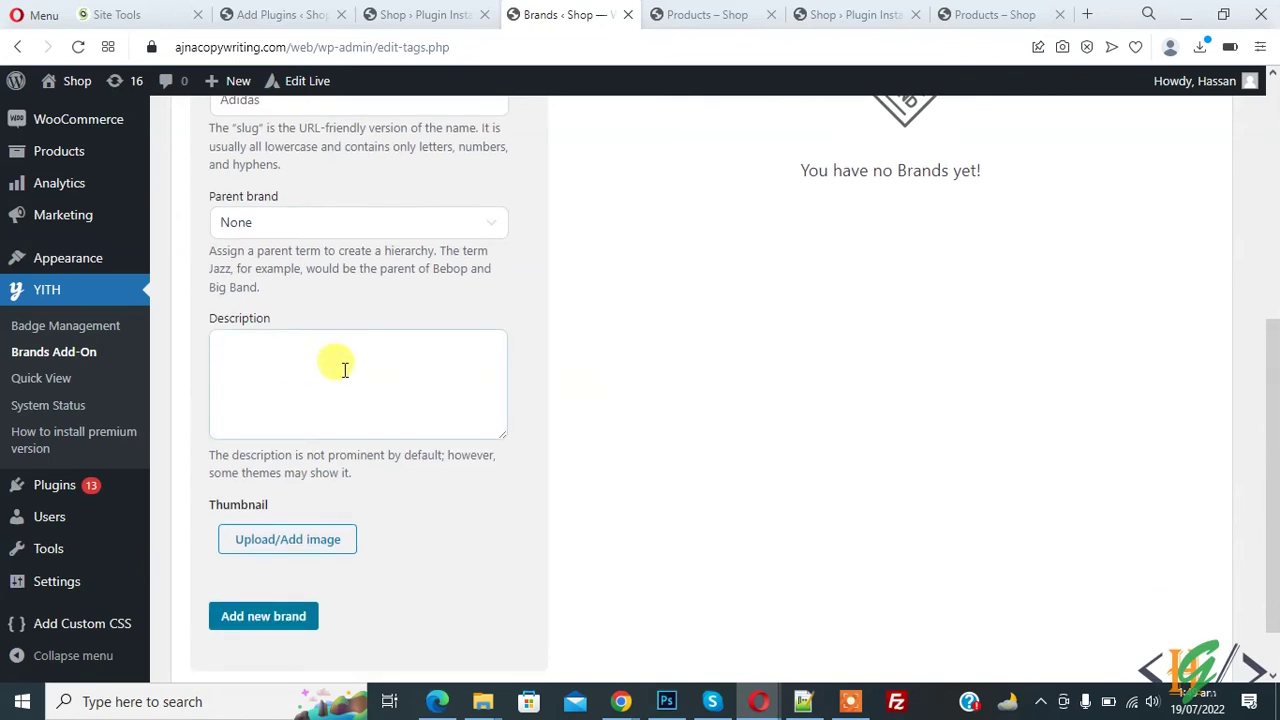
scroll(699, 390, down, 1)
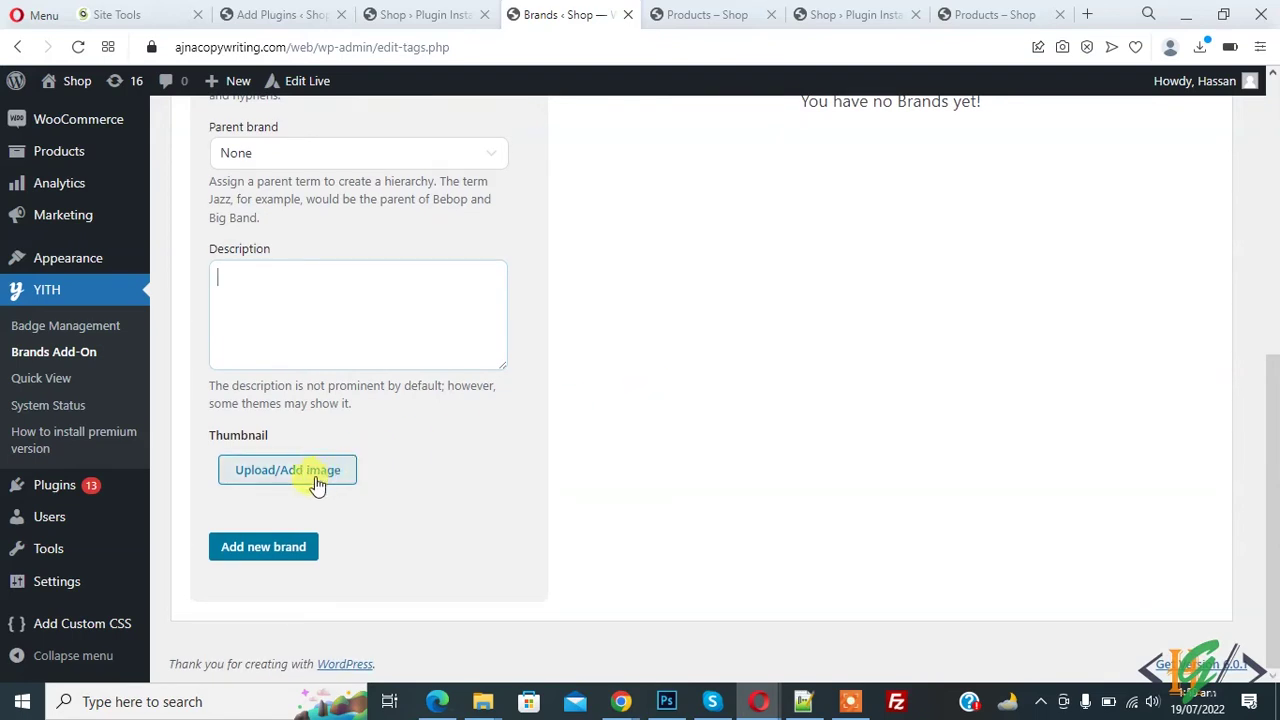
Upload the adidas logo PNG from Downloads as the brand thumbnail
click(283, 482)
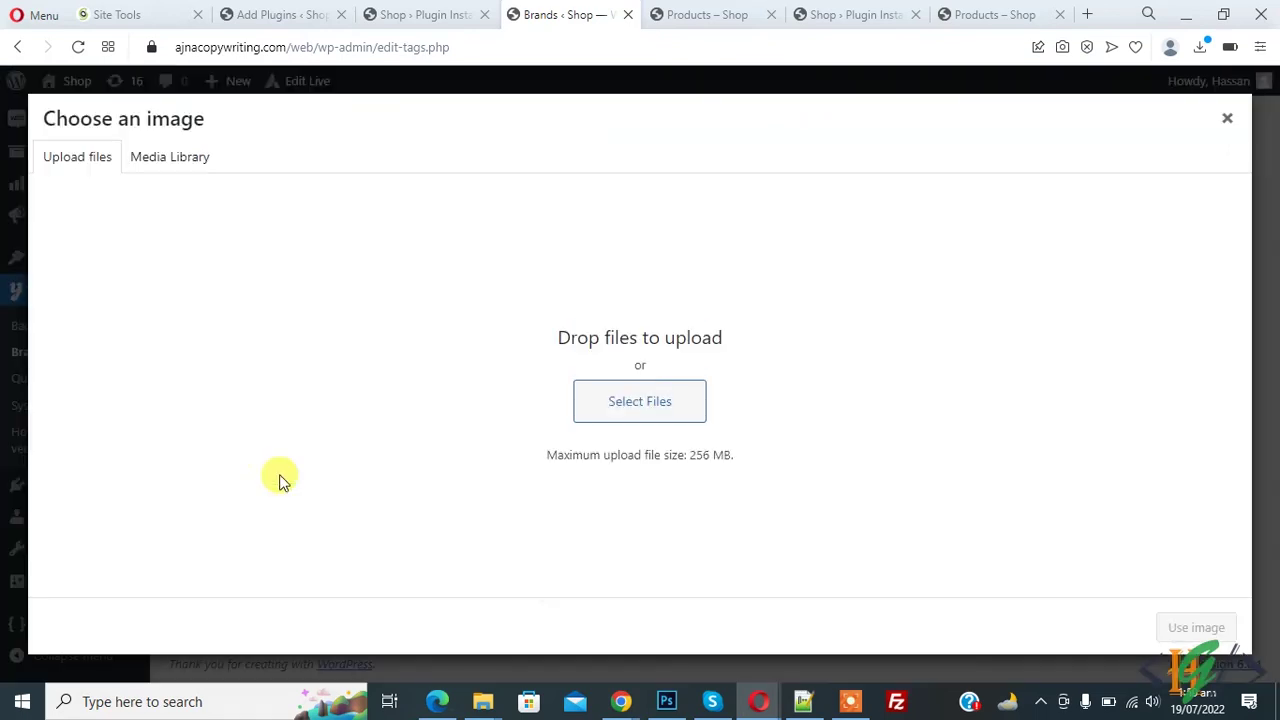
click(625, 412)
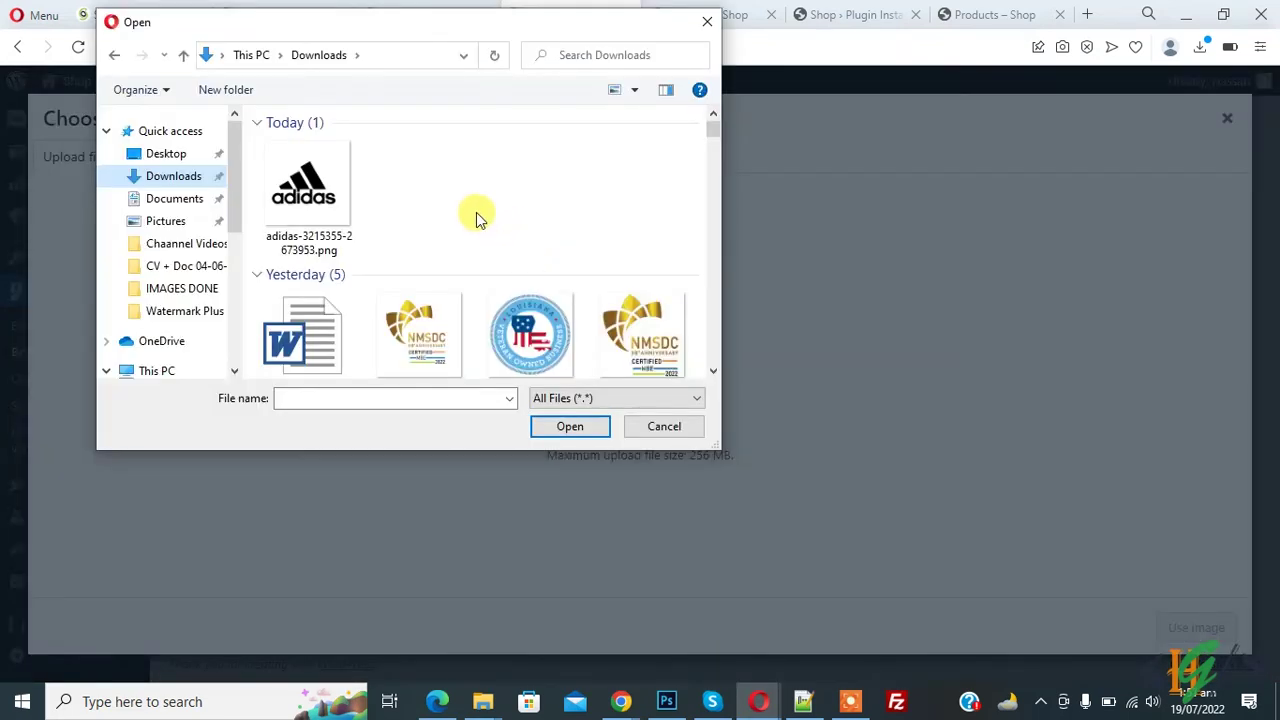
double_click(337, 206)
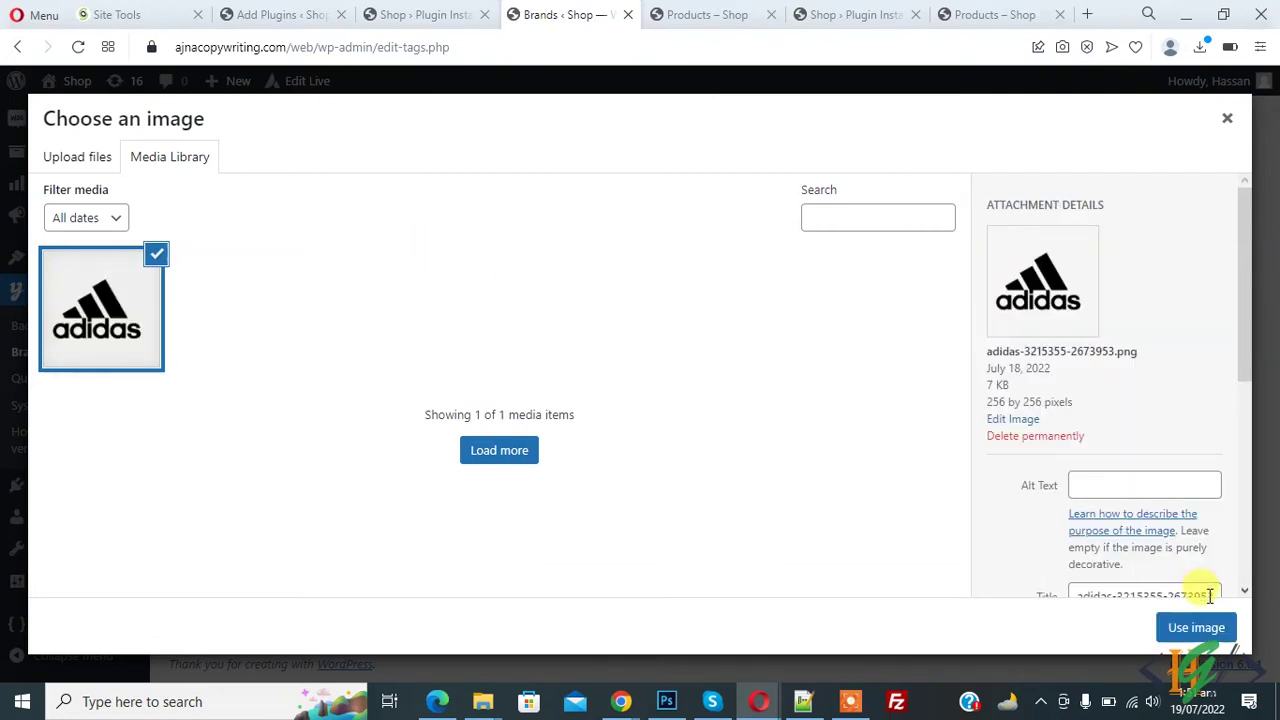
click(1195, 625)
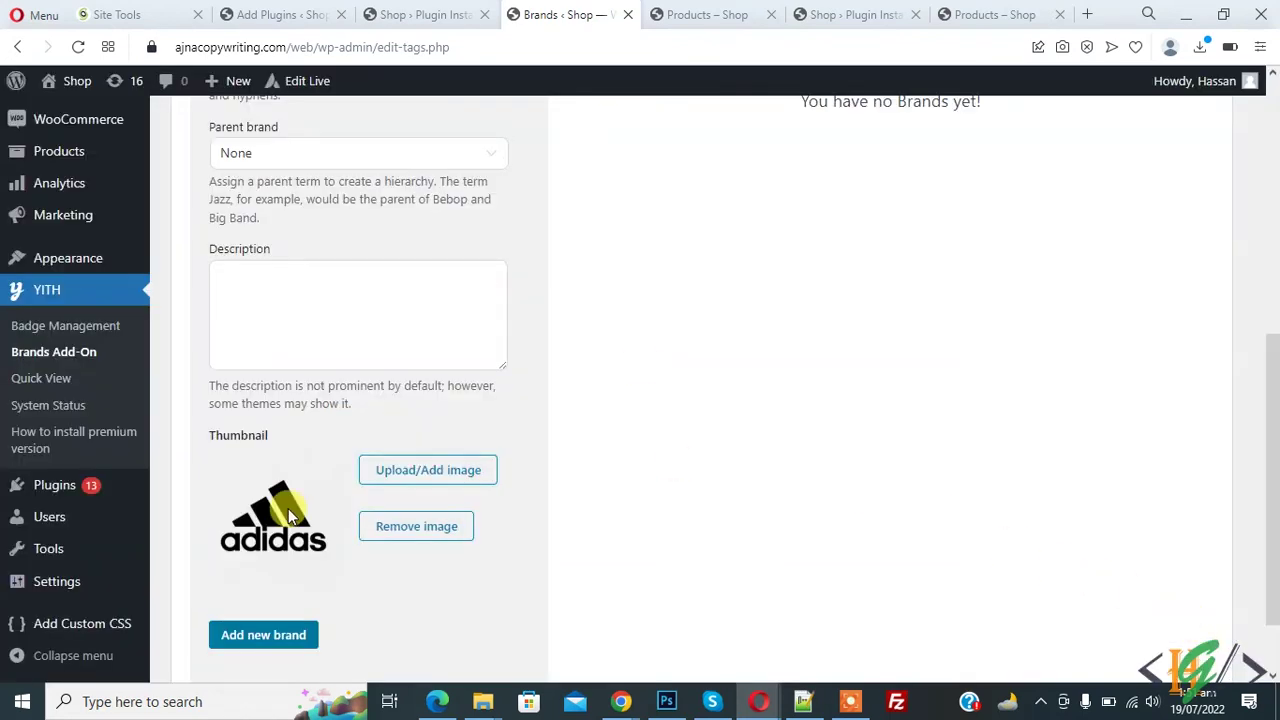
Review the brand form and save the new Adidas brand
click(315, 295)
scroll(366, 357, up, 1)
scroll(330, 348, up, 1)
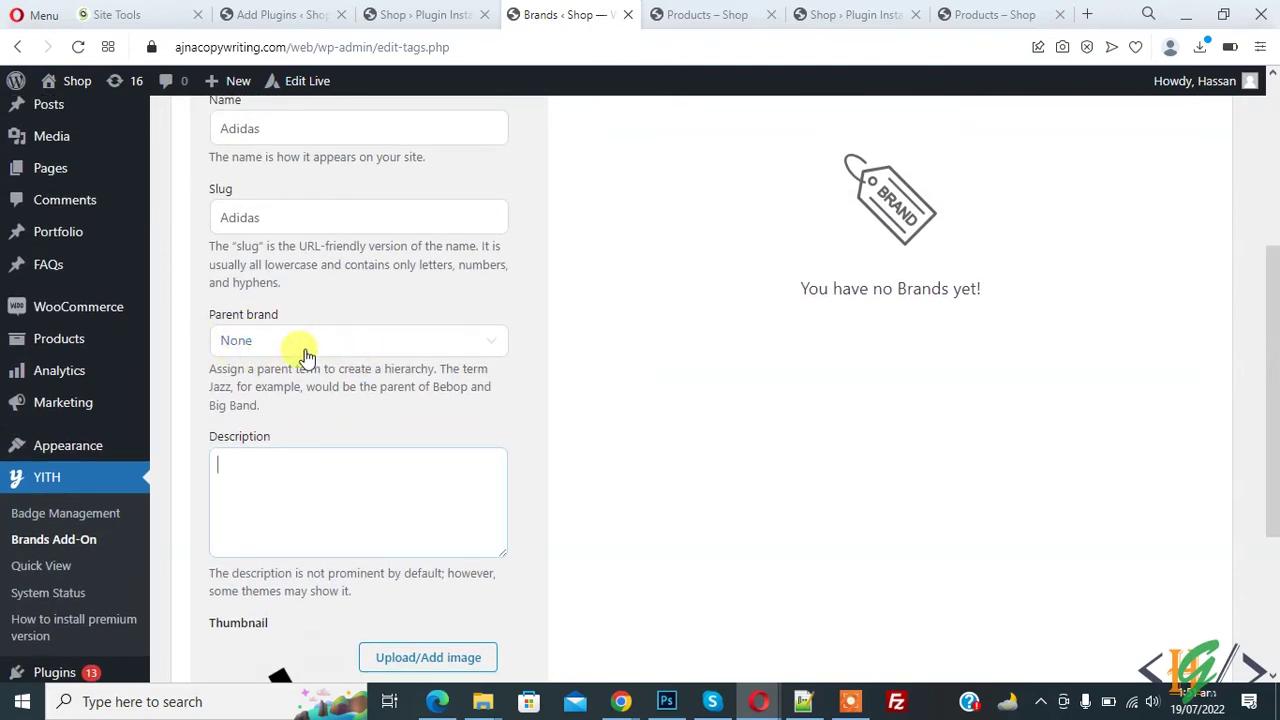
scroll(290, 356, up, 2)
scroll(397, 370, down, 5)
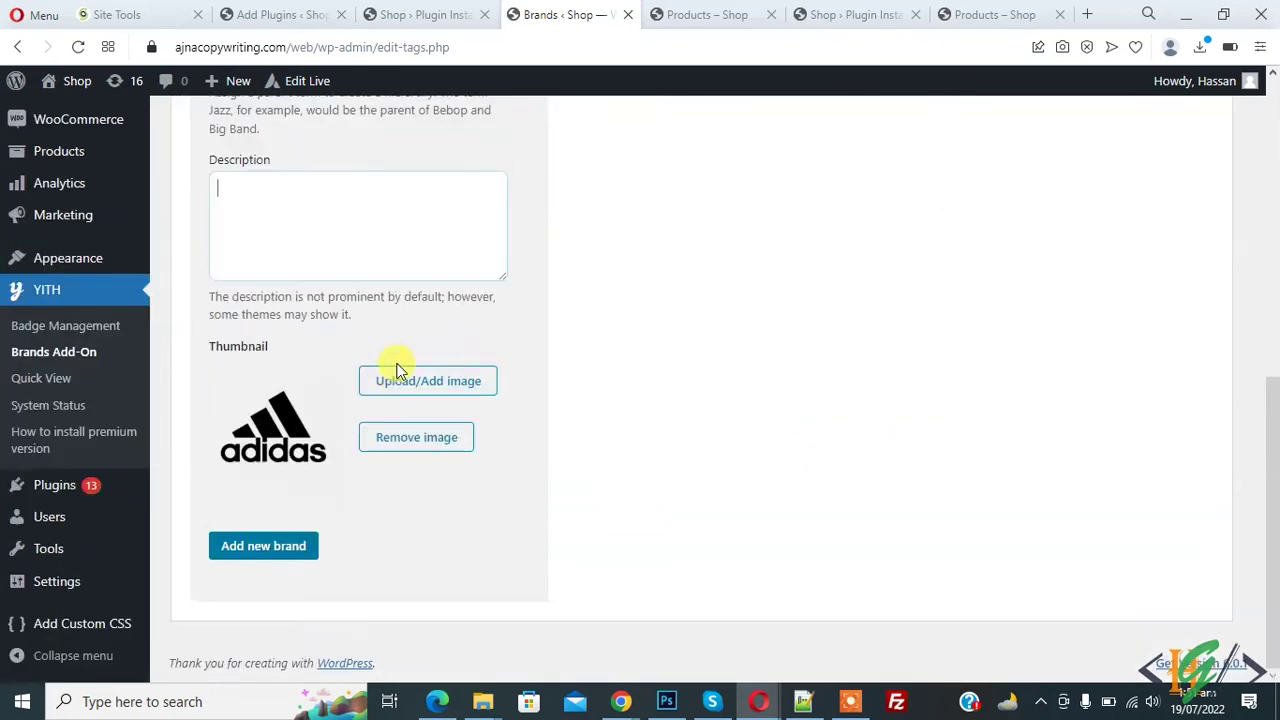
click(266, 548)
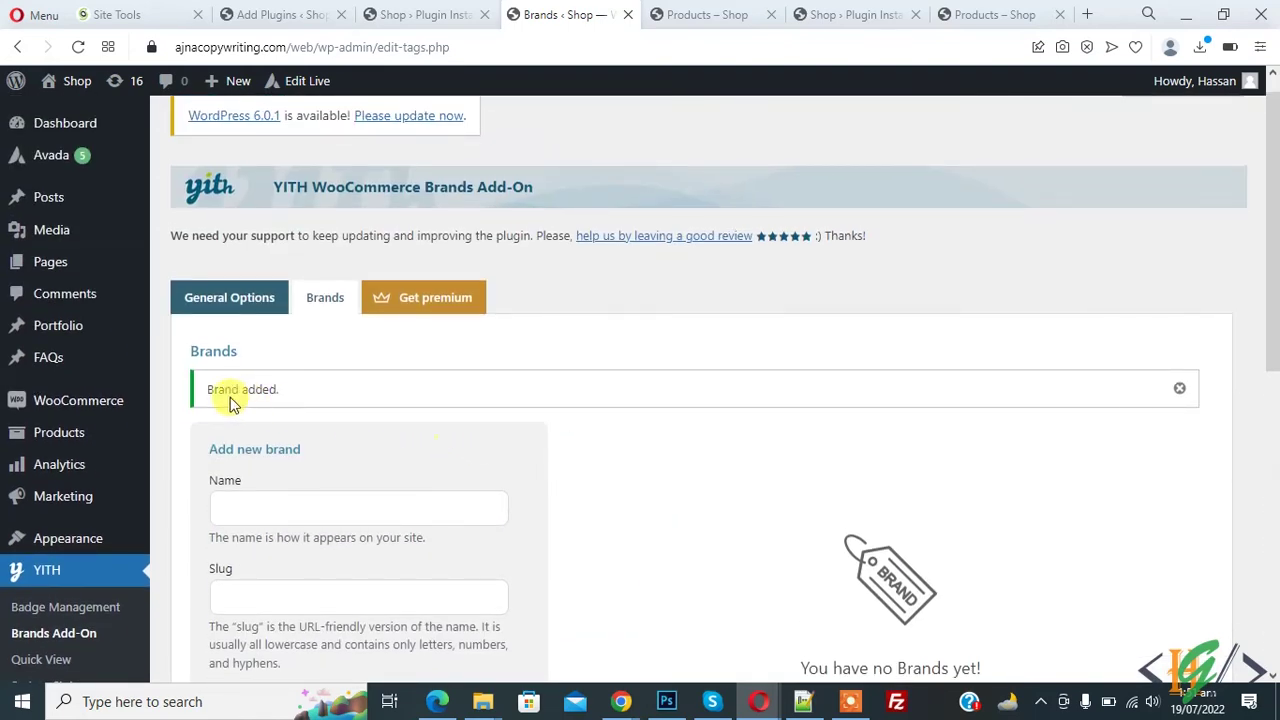
Confirm the 'Brand added.' notice and the Adidas row in the brand list
drag(203, 389, 330, 393)
click(330, 393)
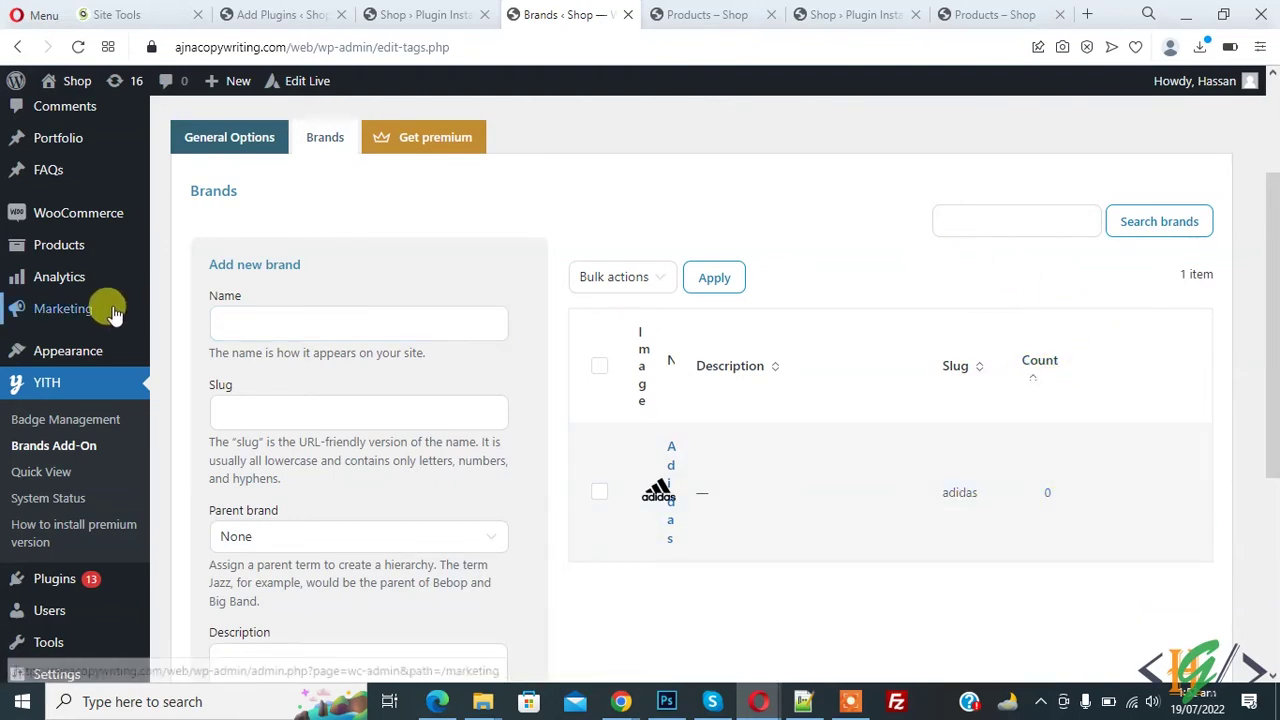
Open the products list in a new tab and edit Pink Sweater
mouse_move(59, 245)
right_click(70, 252)
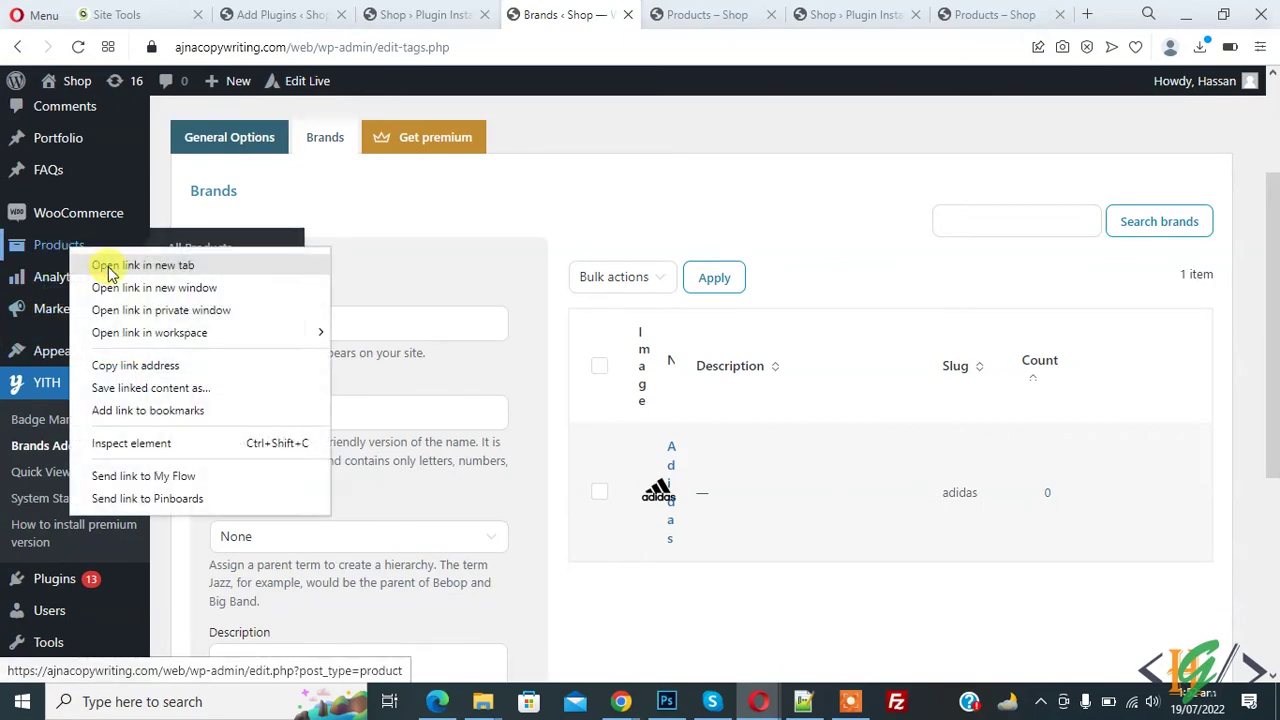
click(115, 183)
click(652, 8)
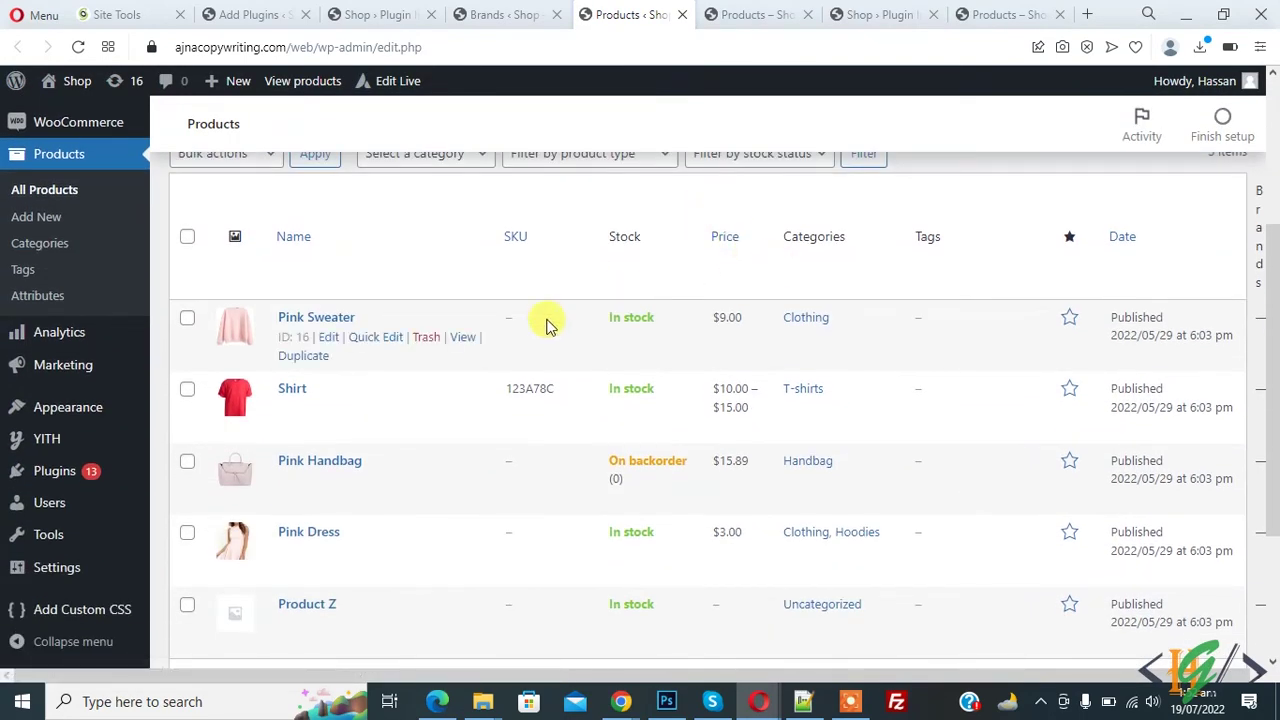
click(328, 338)
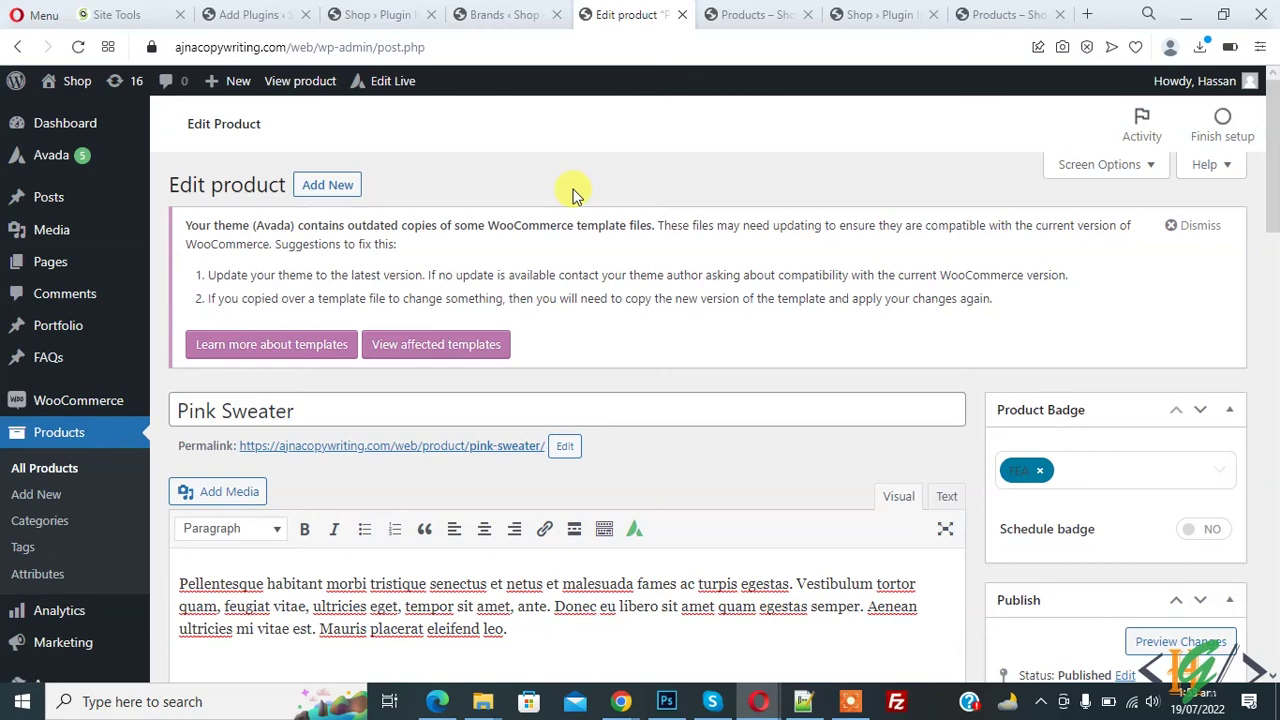
Assign Pink Sweater the Adidas brand and update the product
scroll(621, 226, down, 5)
scroll(620, 220, down, 2)
scroll(640, 240, down, 1)
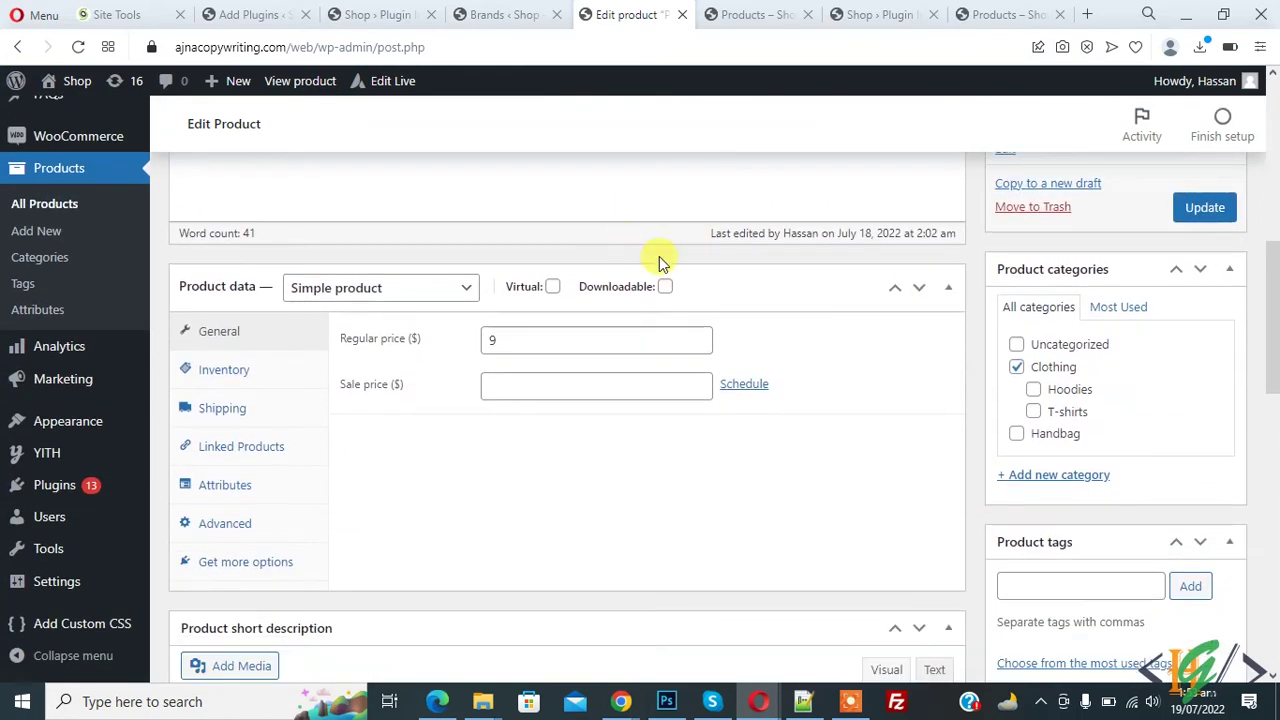
scroll(659, 256, down, 2)
scroll(660, 258, down, 3)
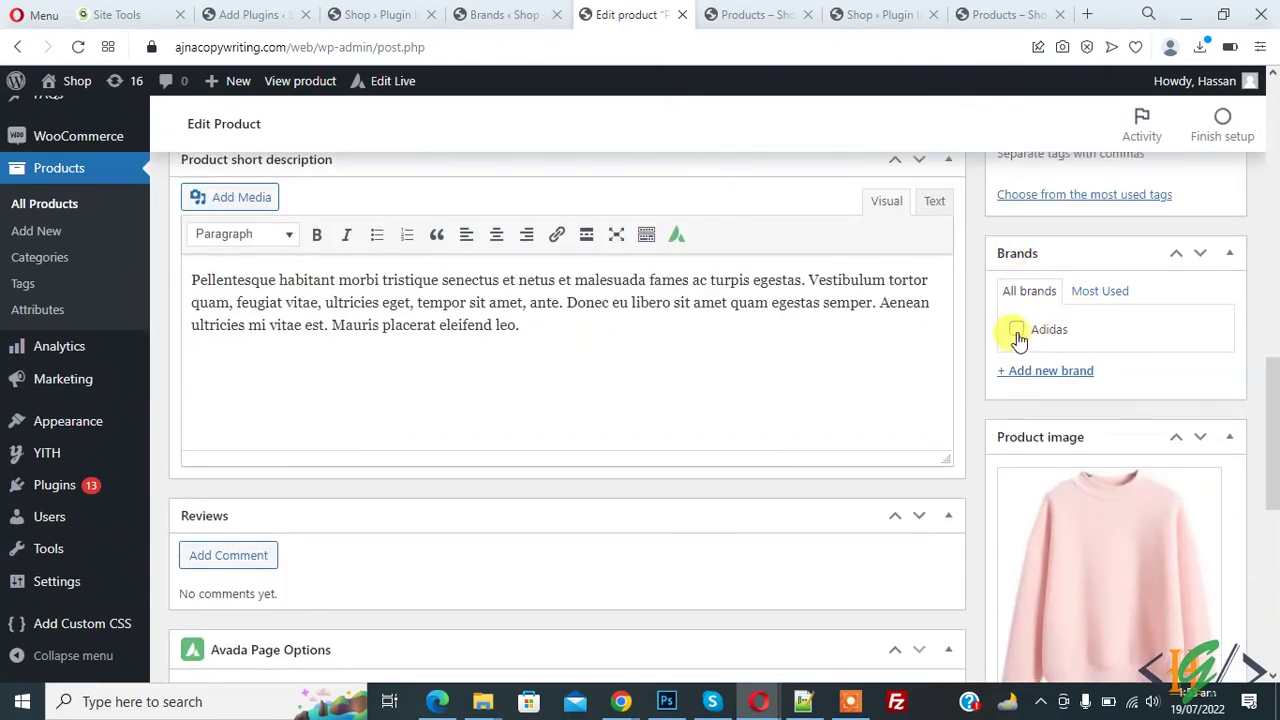
scroll(1166, 350, up, 3)
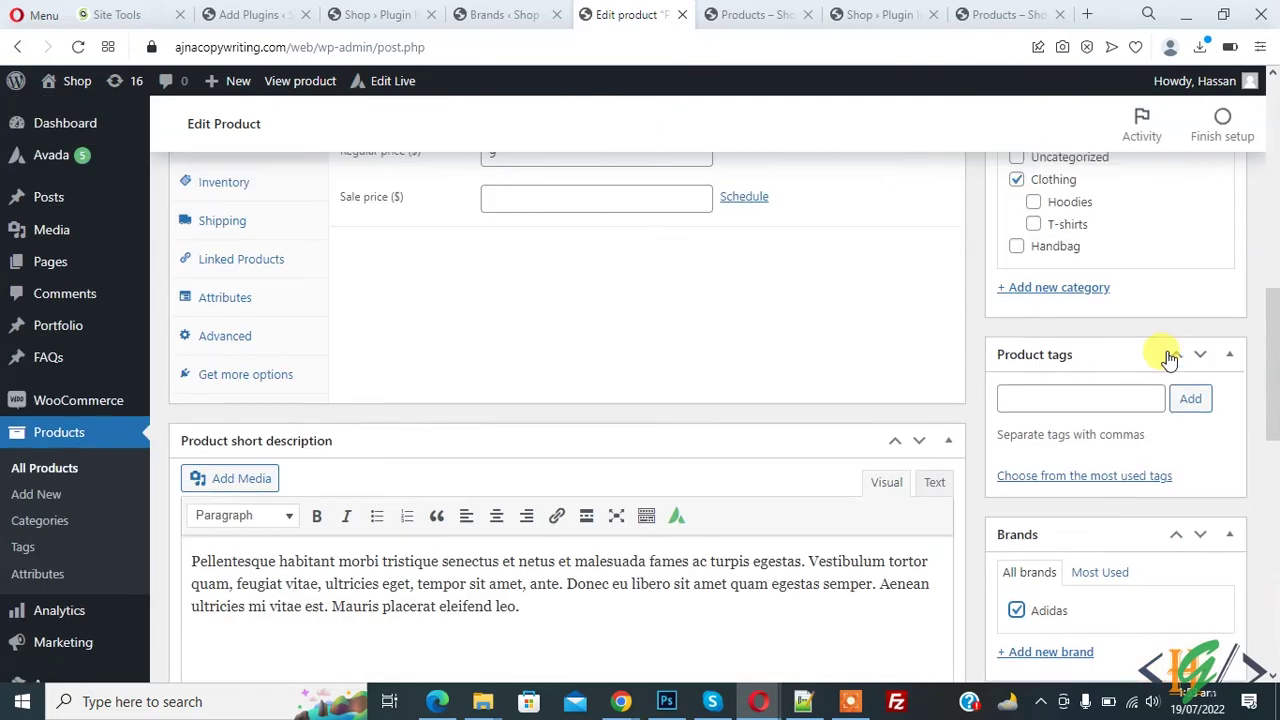
scroll(1166, 350, up, 5)
click(1226, 486)
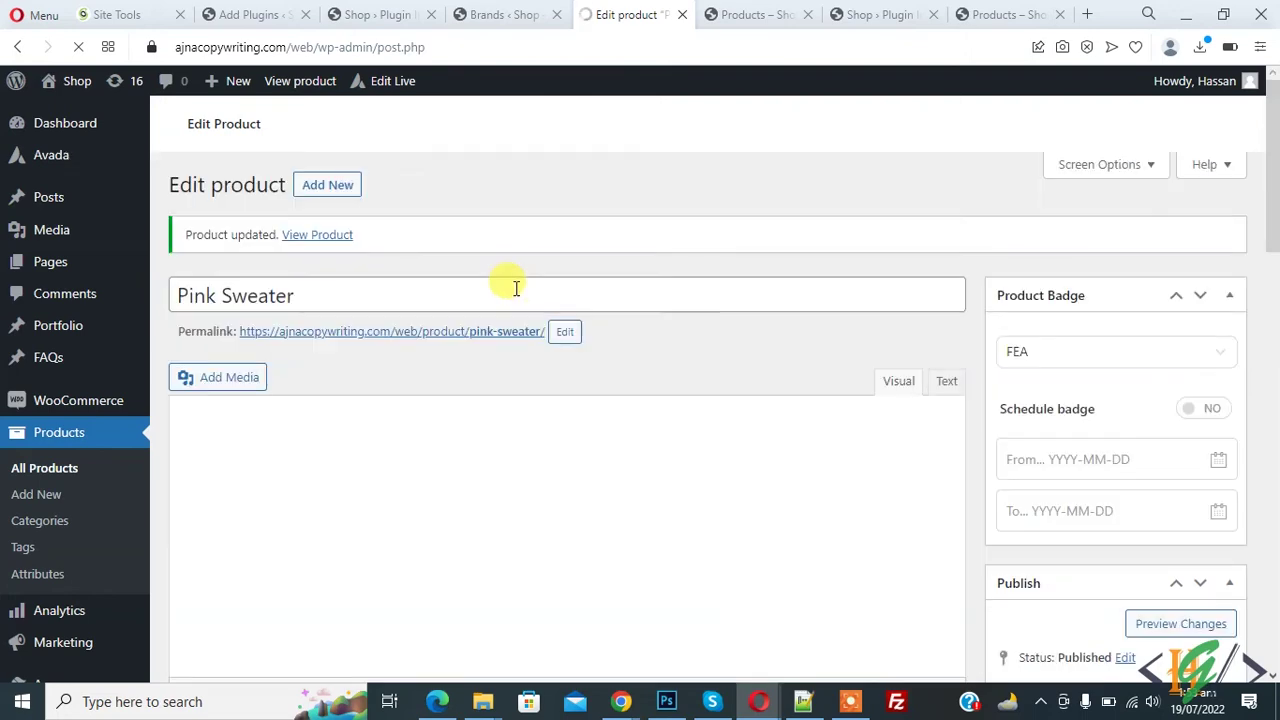
Open Pink Sweater's live page in a new tab and check its 'Brand: Adidas' line
right_click(380, 333)
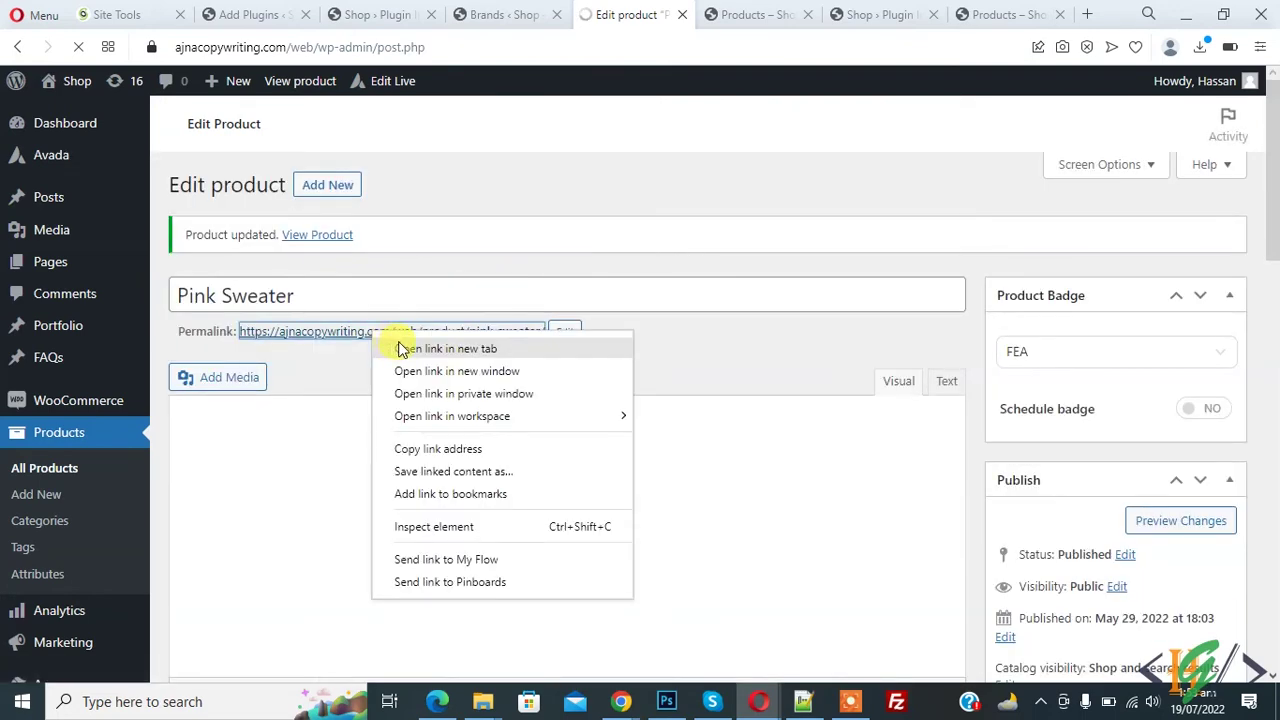
click(420, 346)
click(677, 20)
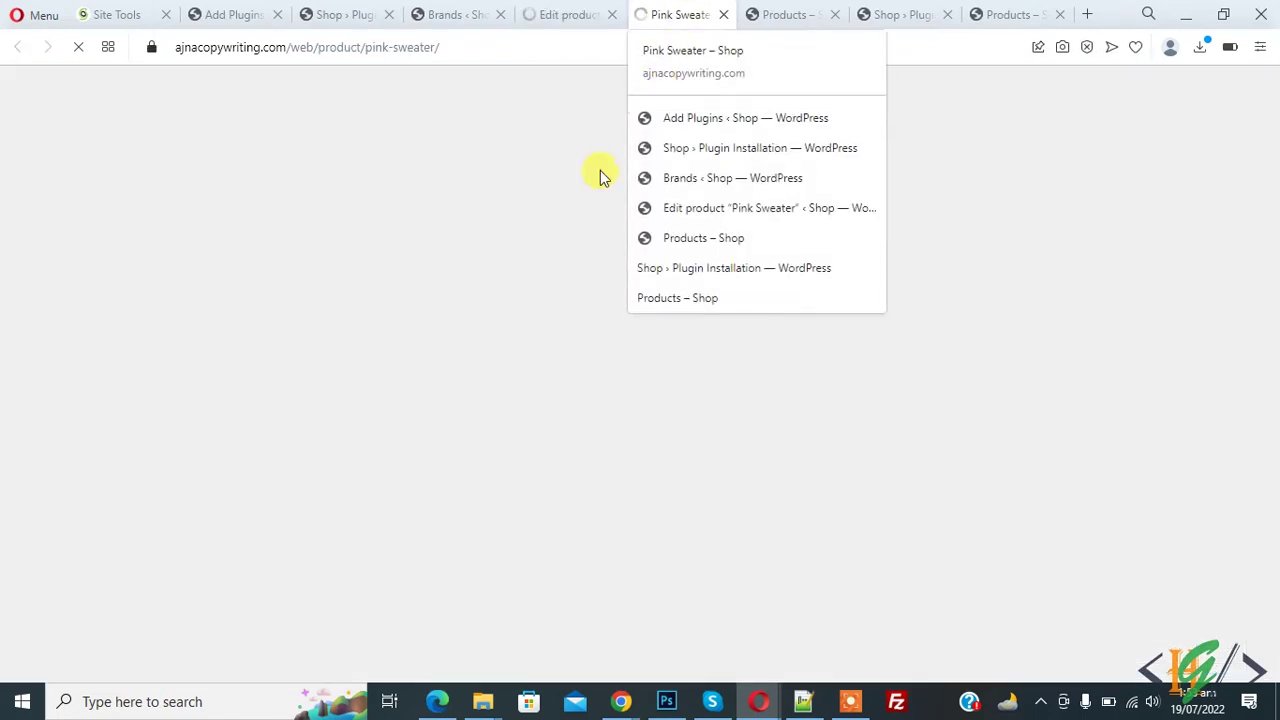
scroll(600, 305, down, 3)
scroll(600, 305, down, 2)
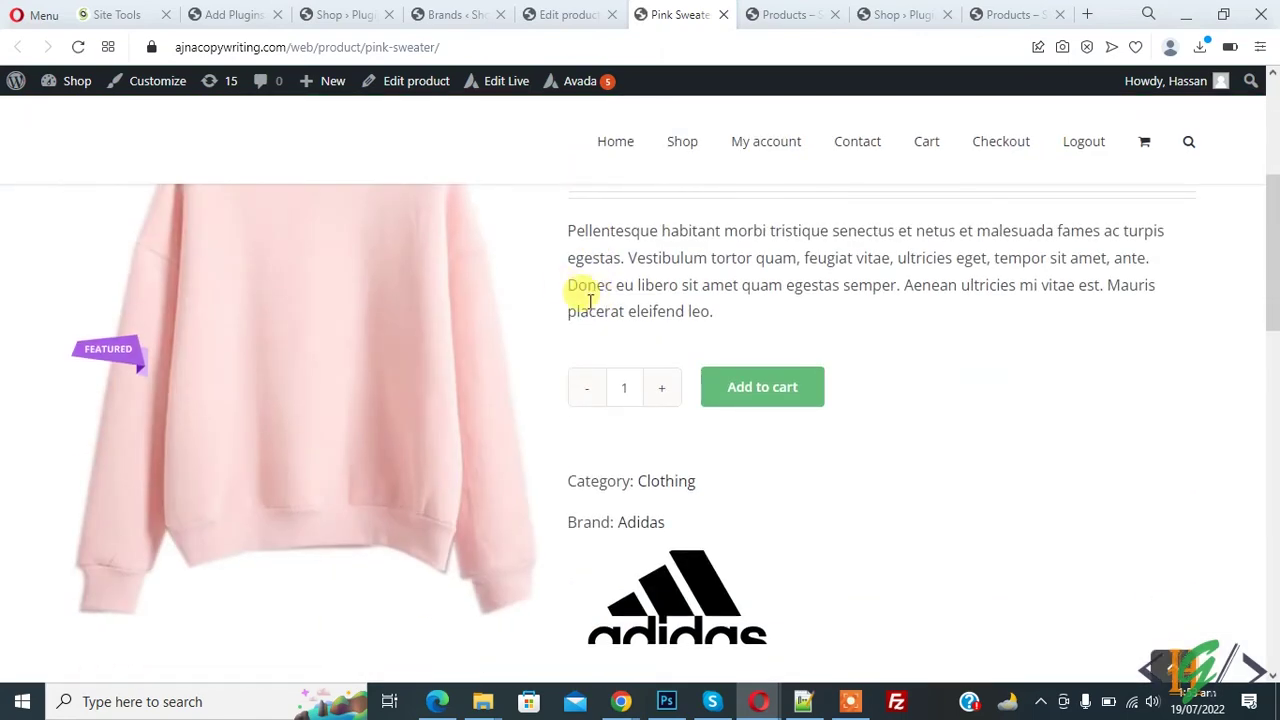
scroll(580, 300, down, 2)
drag(569, 334, 640, 337)
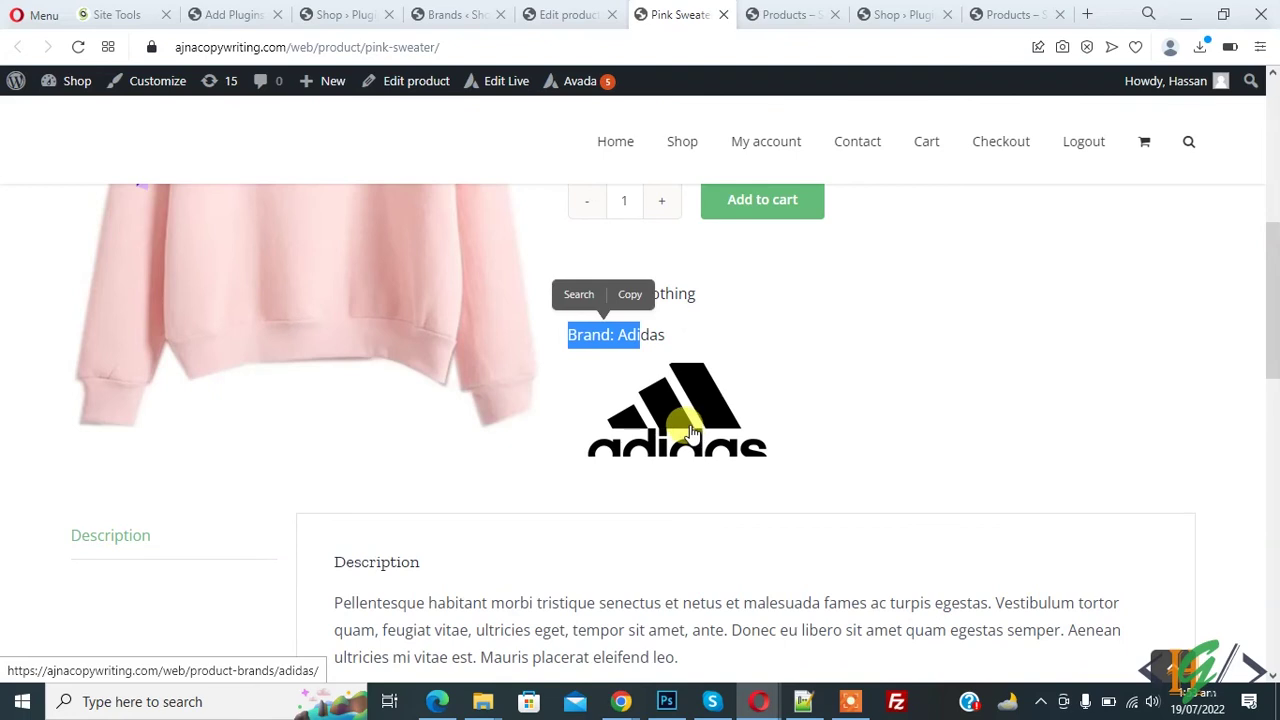
click(894, 400)
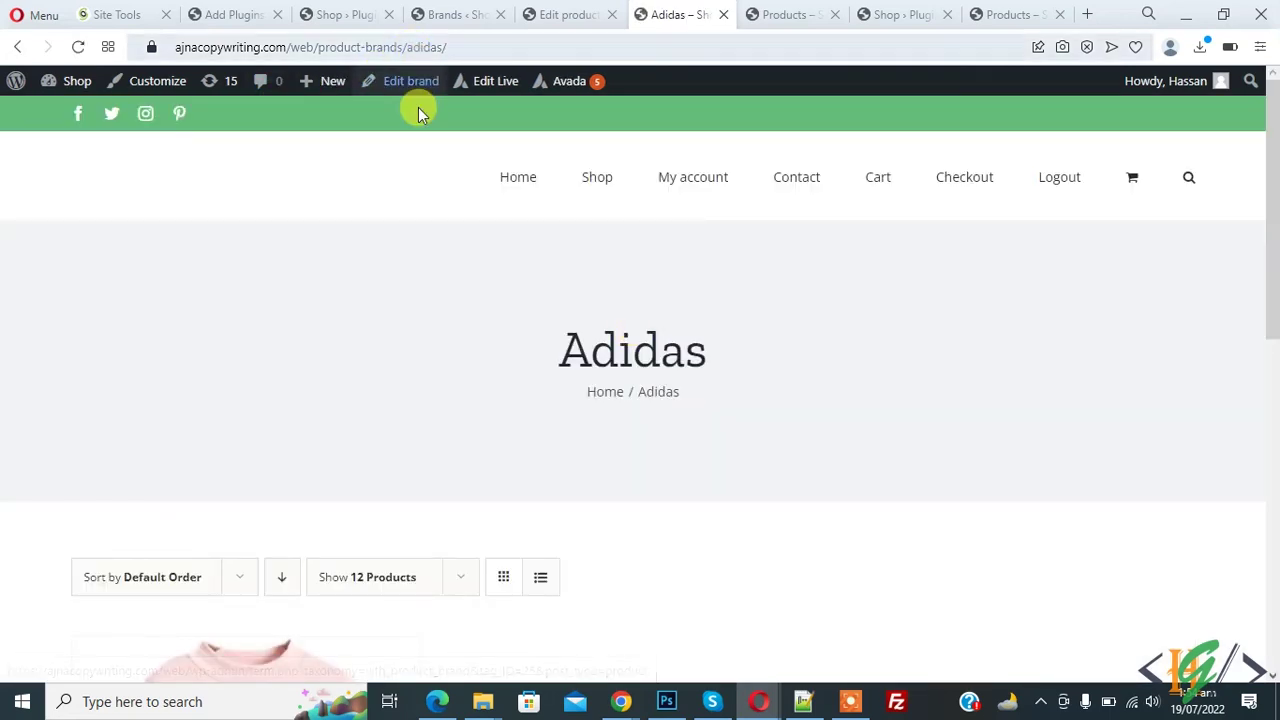
Inspect the Adidas brand page heading and its web address
drag(562, 334, 728, 353)
scroll(392, 270, down, 4)
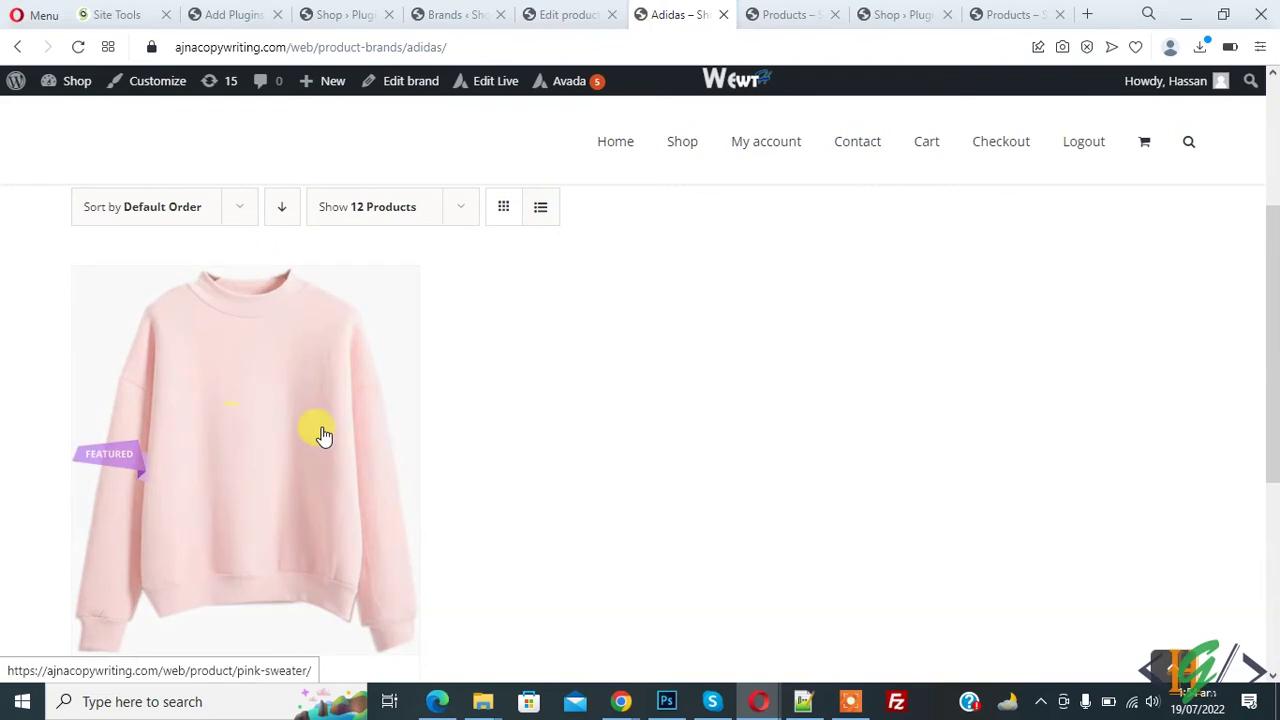
scroll(811, 401, up, 4)
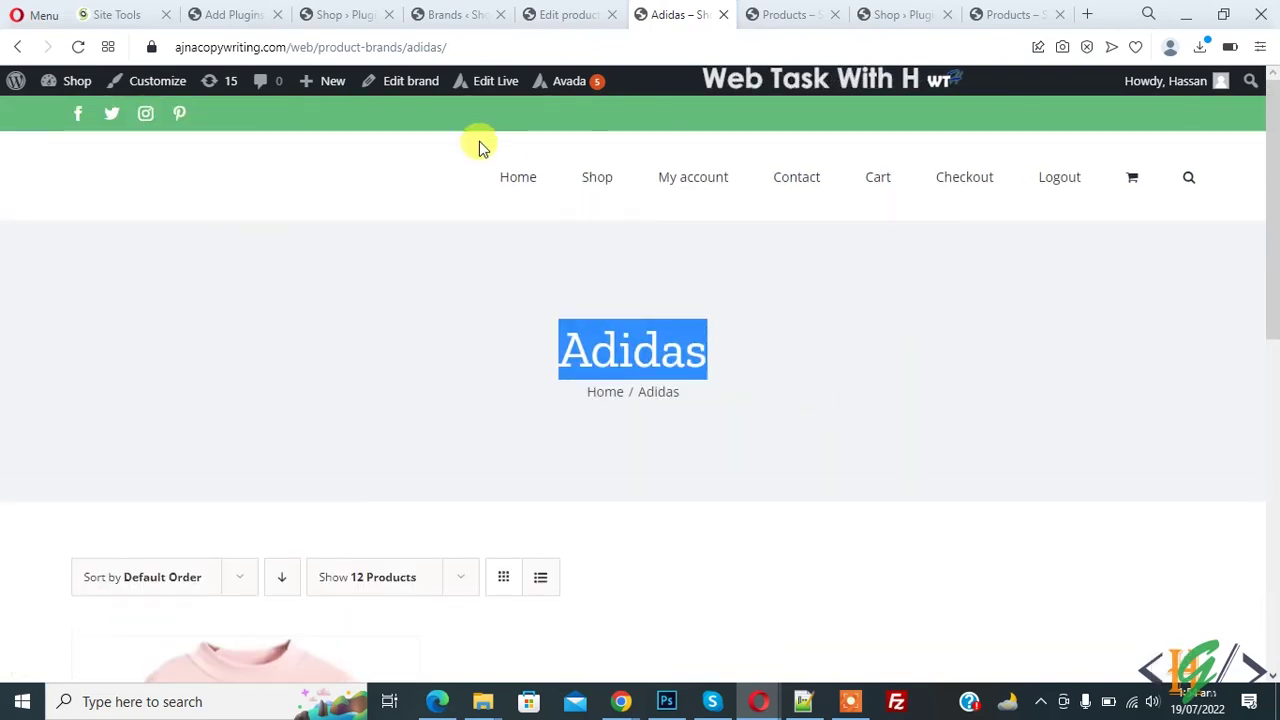
click(430, 47)
key(Escape)
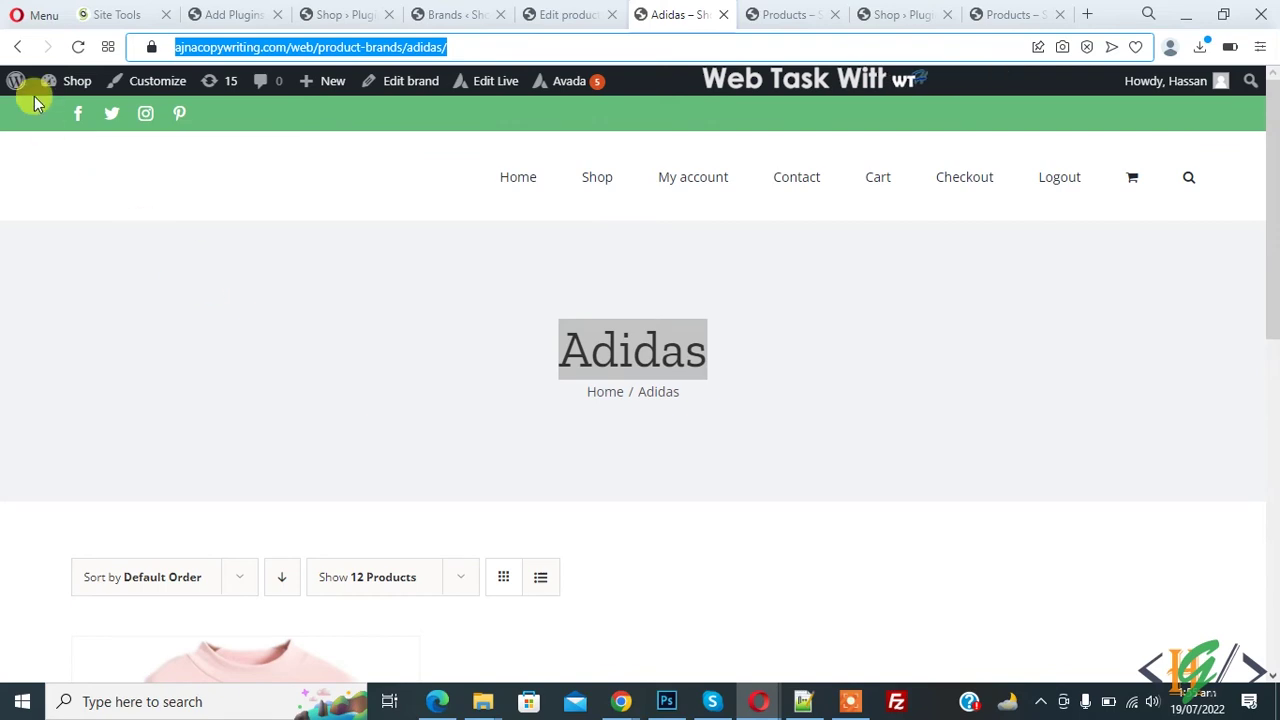
Return to the Pink Sweater page, verify the Adidas brand name, then go to the product editor
click(17, 50)
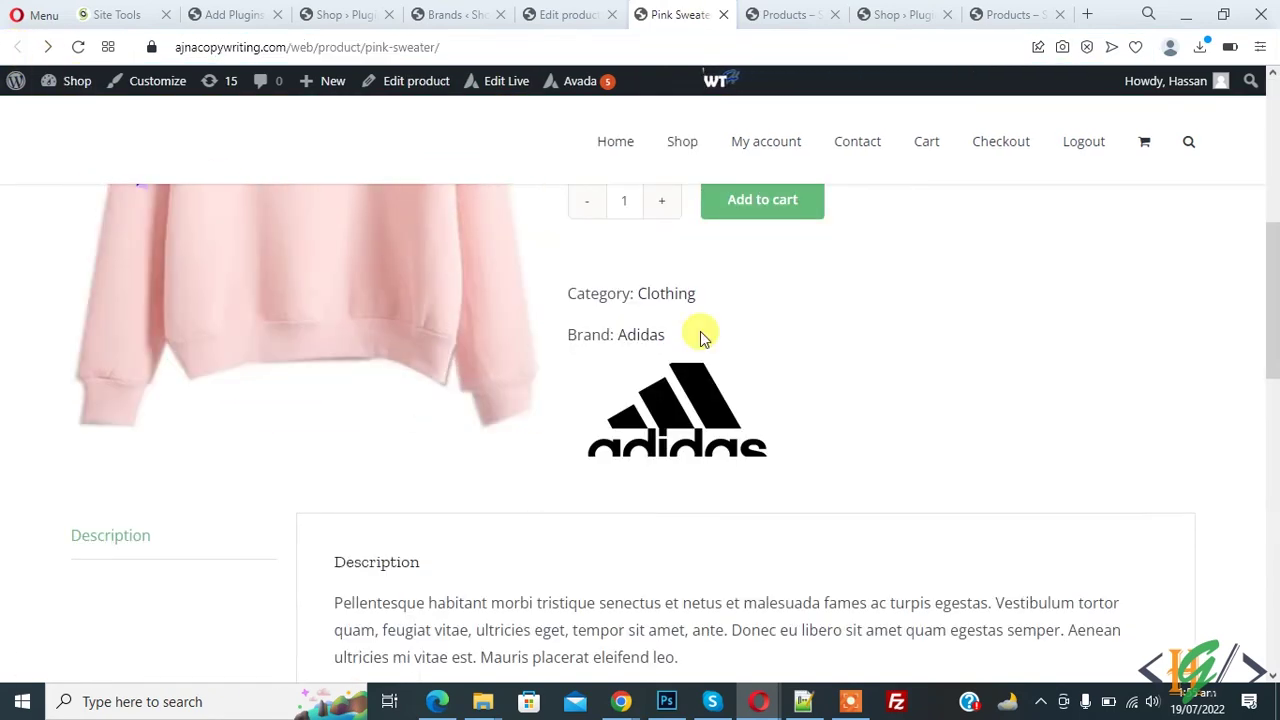
drag(700, 331, 624, 342)
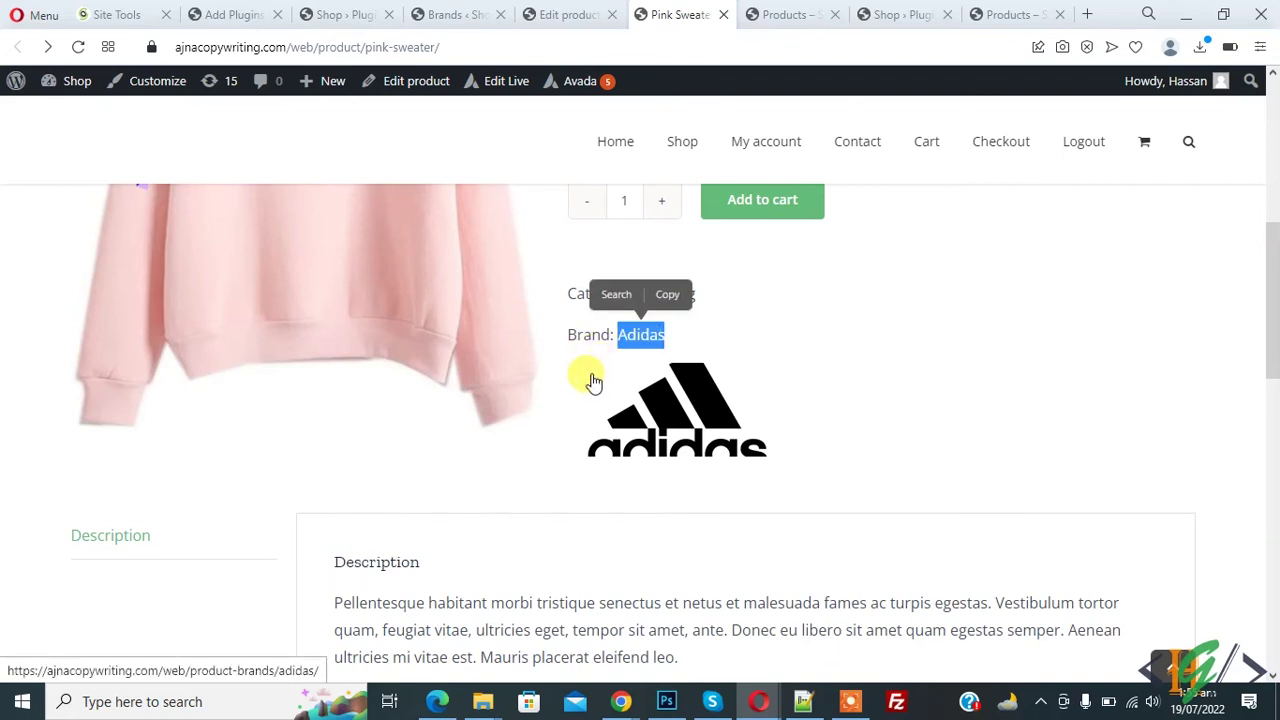
click(14, 457)
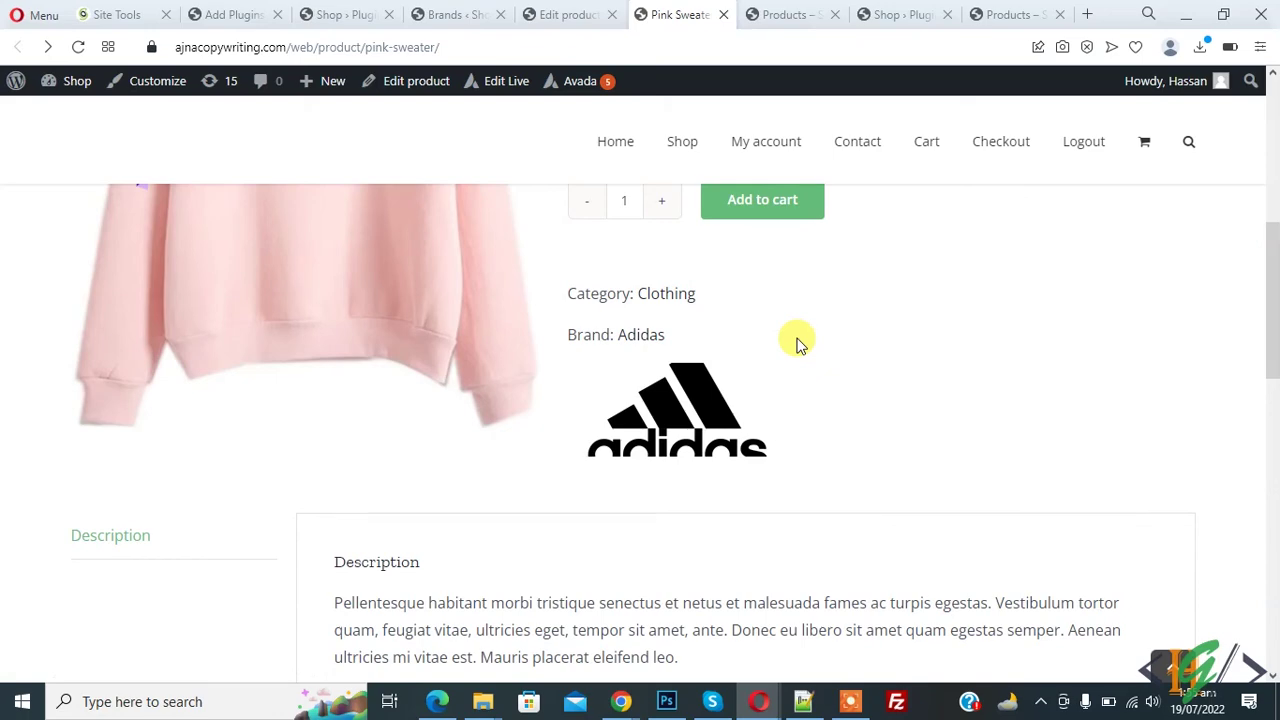
click(549, 10)
Open Permalink Settings in a separate browser tab
scroll(57, 477, up, 2)
scroll(90, 468, down, 3)
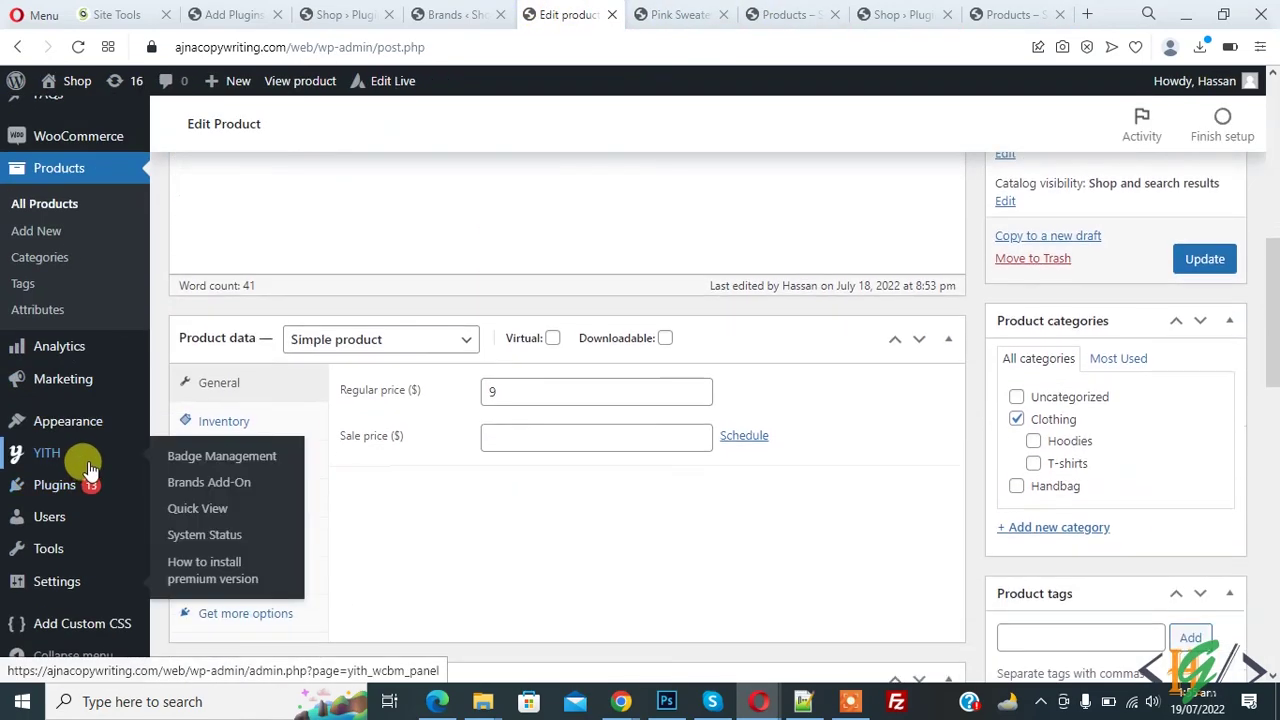
right_click(190, 600)
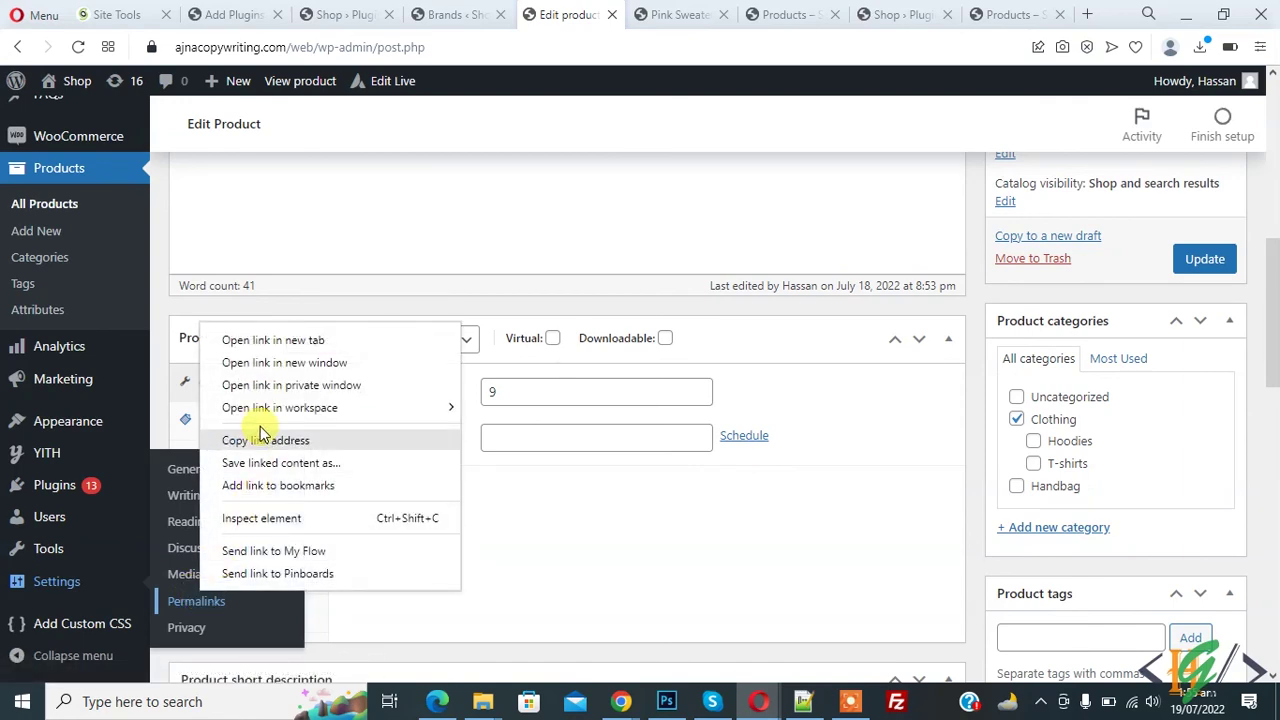
click(300, 340)
click(618, 12)
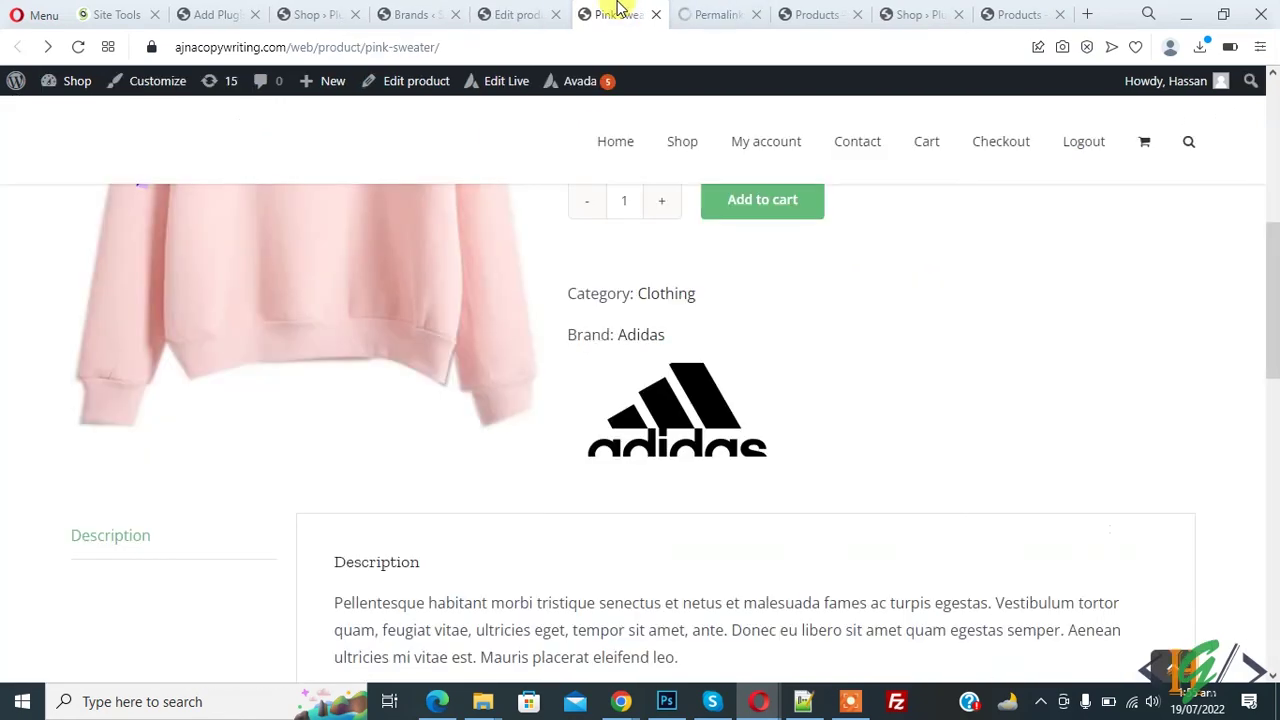
click(712, 12)
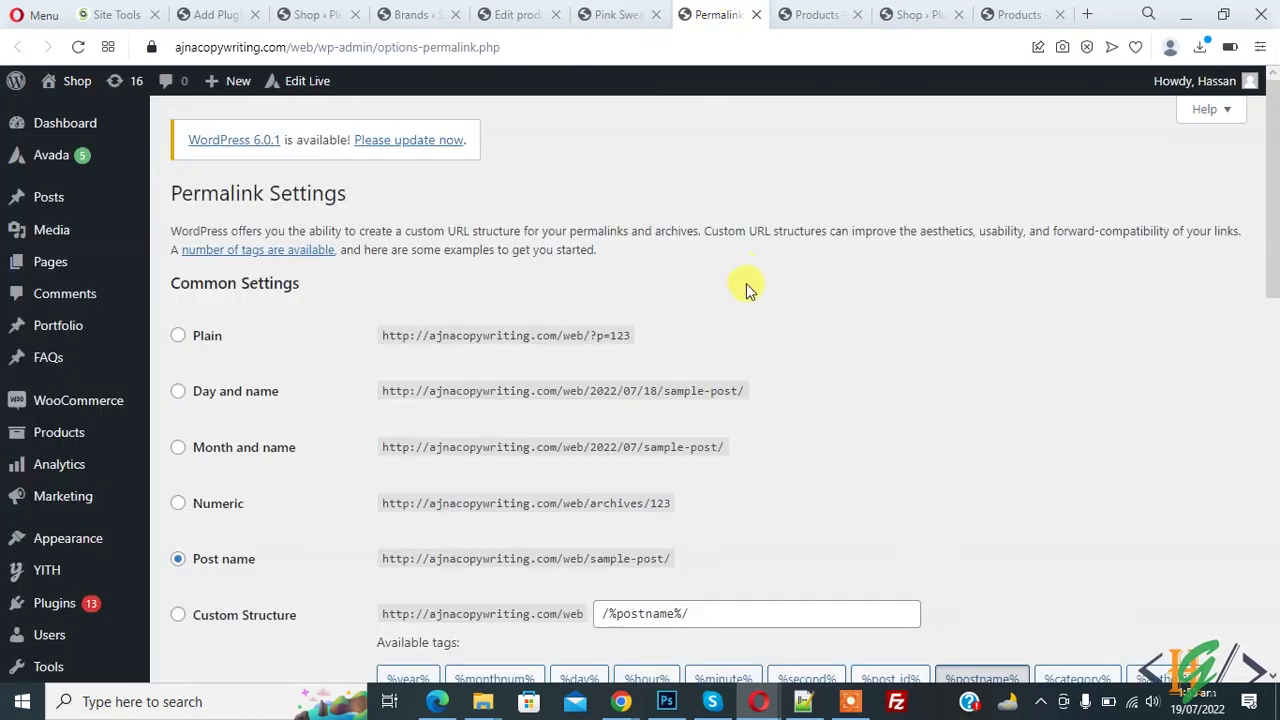
Review the product permalink bases, then return to the Pink Sweater page
scroll(750, 285, down, 4)
scroll(477, 297, down, 4)
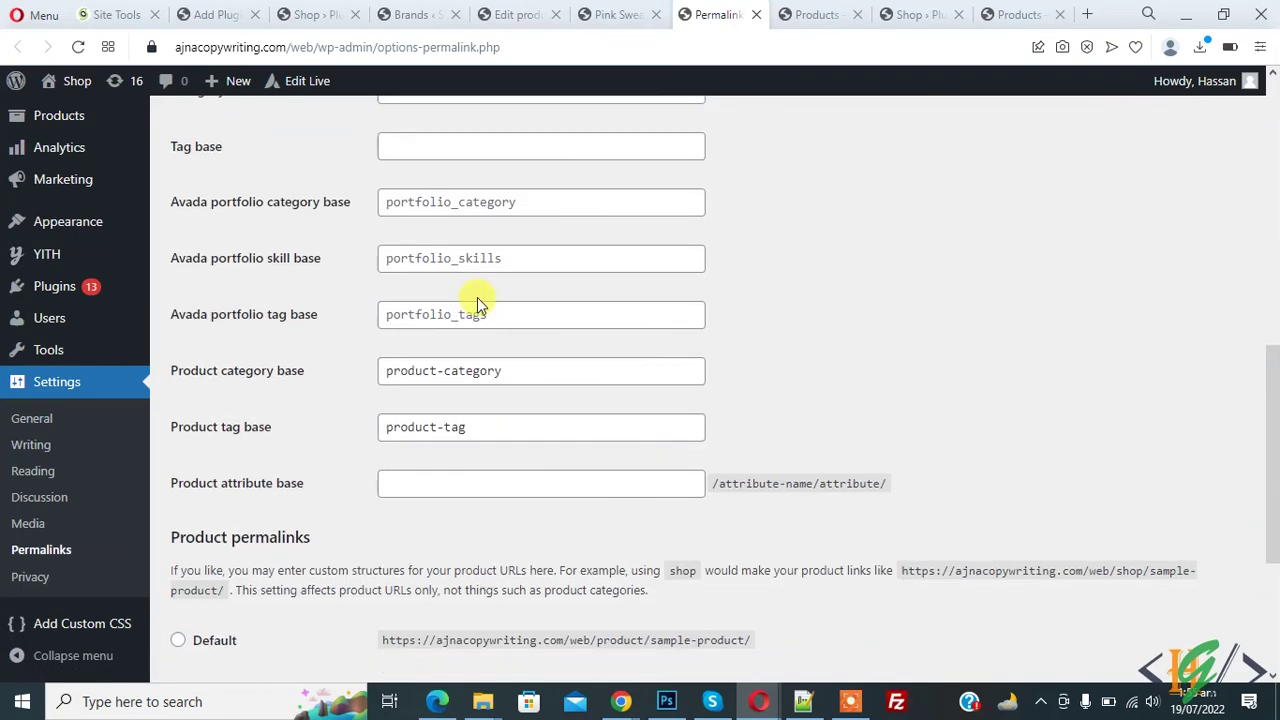
scroll(477, 297, down, 2)
scroll(528, 380, down, 3)
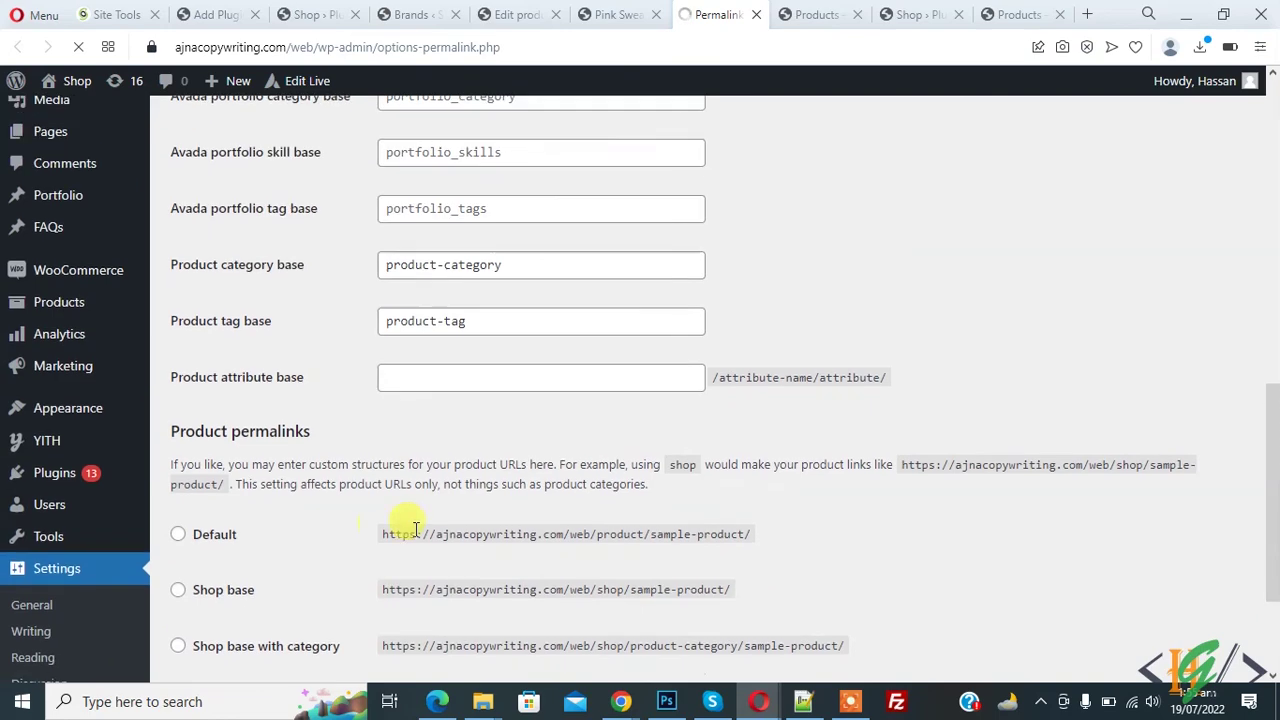
click(624, 12)
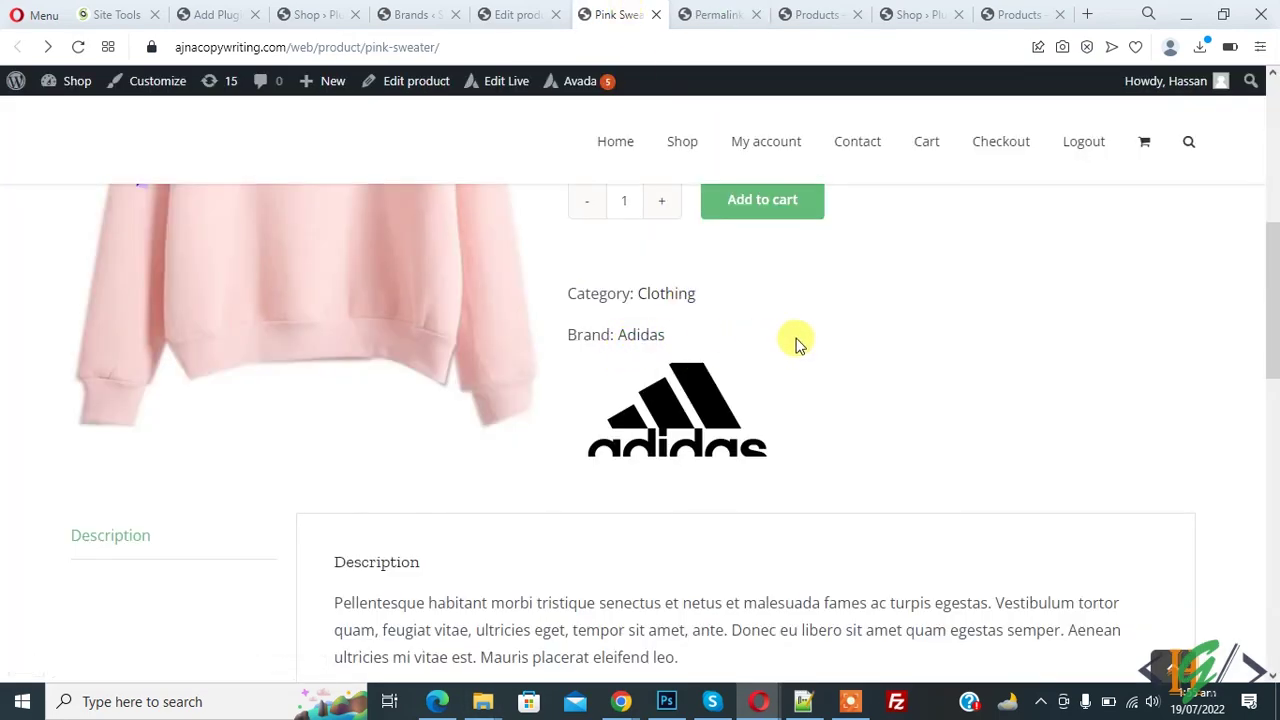
scroll(885, 362, up, 2)
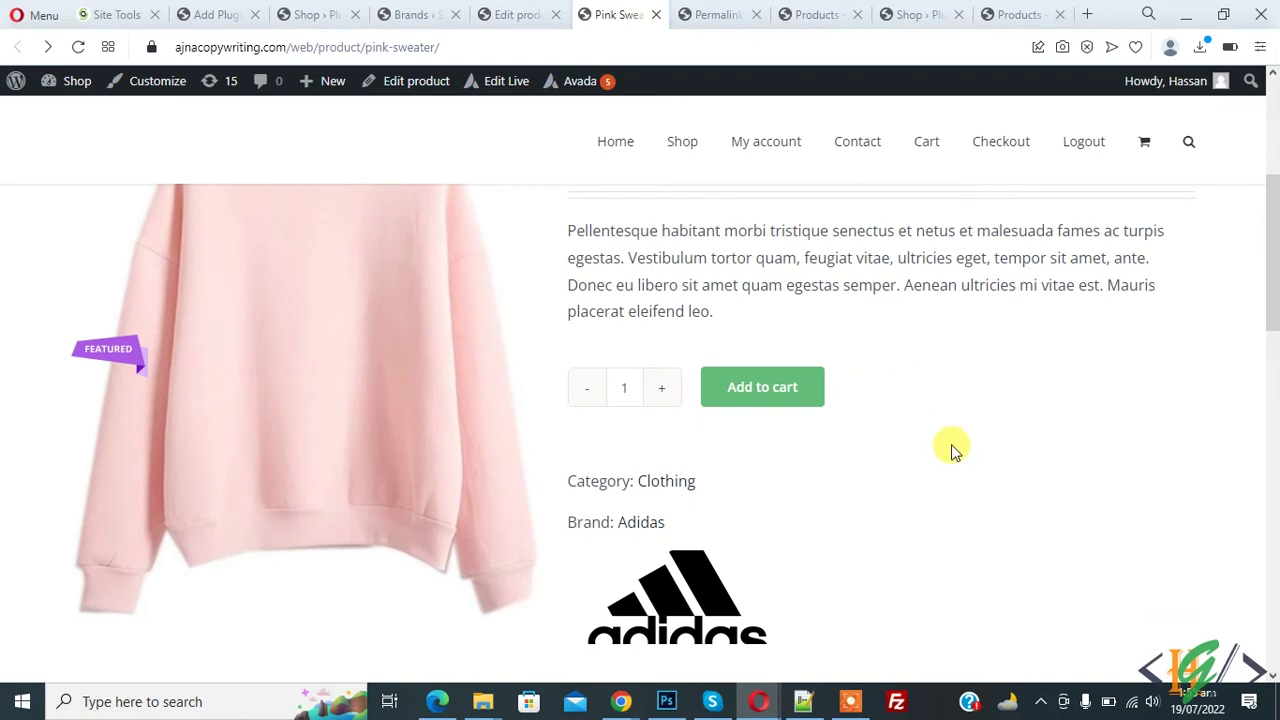
scroll(951, 449, up, 1)
scroll(951, 449, down, 1)
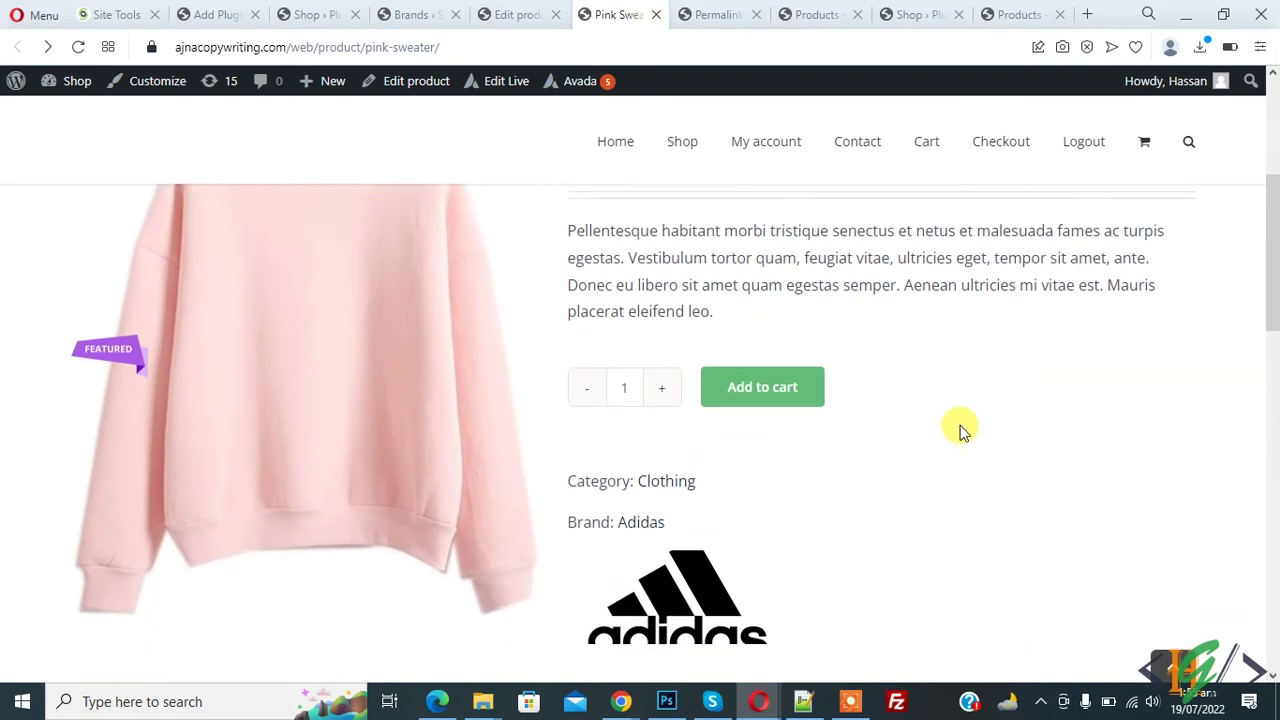